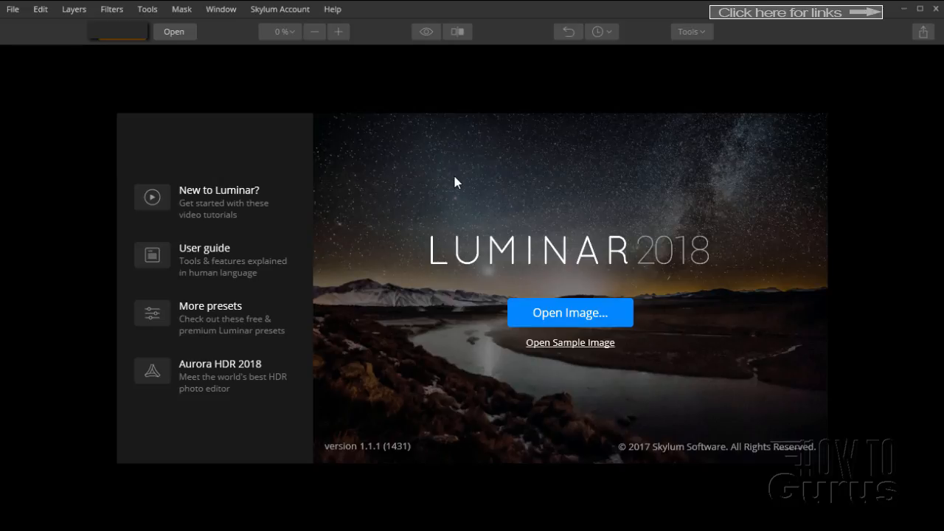
Step: Open the palm beach photo sea-77737_1280.jpg from the PSE 14 folder
{"action": "left_click", "coordinate": [549, 318]}
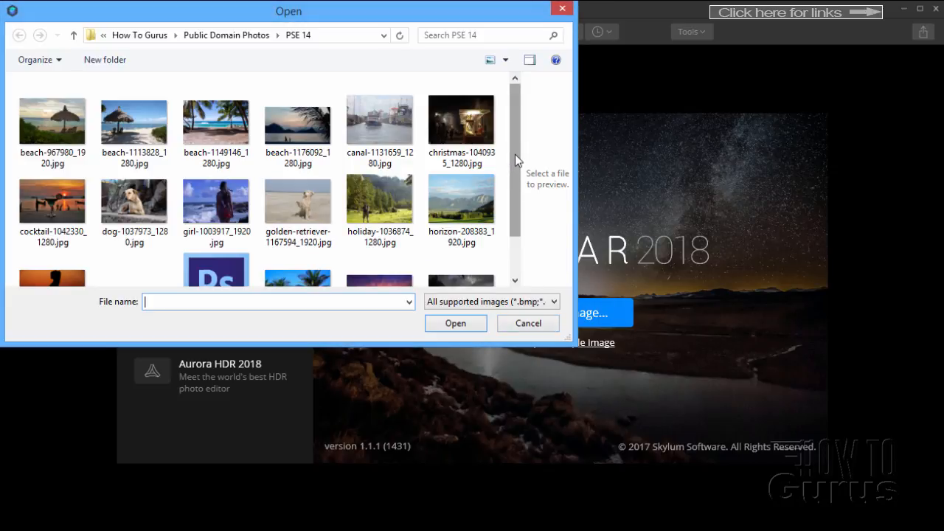
{"action": "left_click_drag", "start_coordinate": [515, 154], "coordinate": [510, 219]}
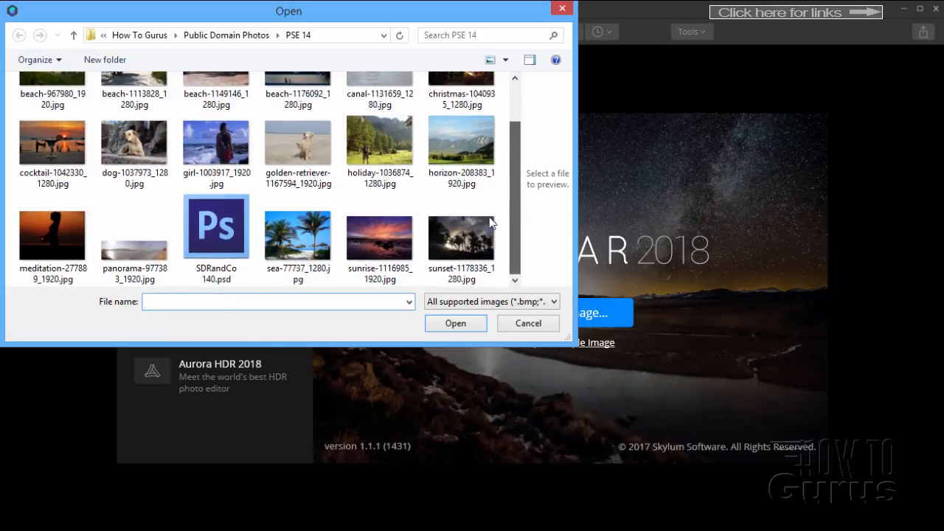
{"action": "left_click", "coordinate": [291, 238]}
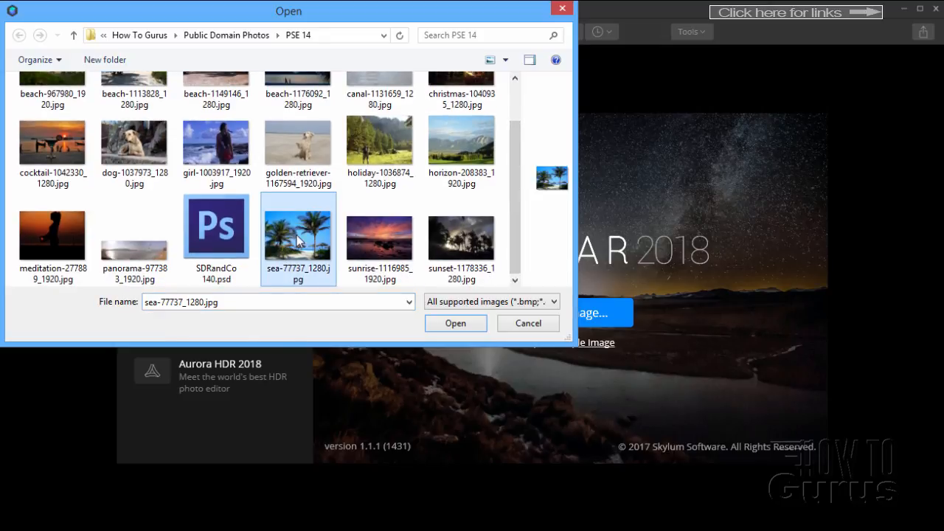
{"action": "left_click", "coordinate": [459, 320]}
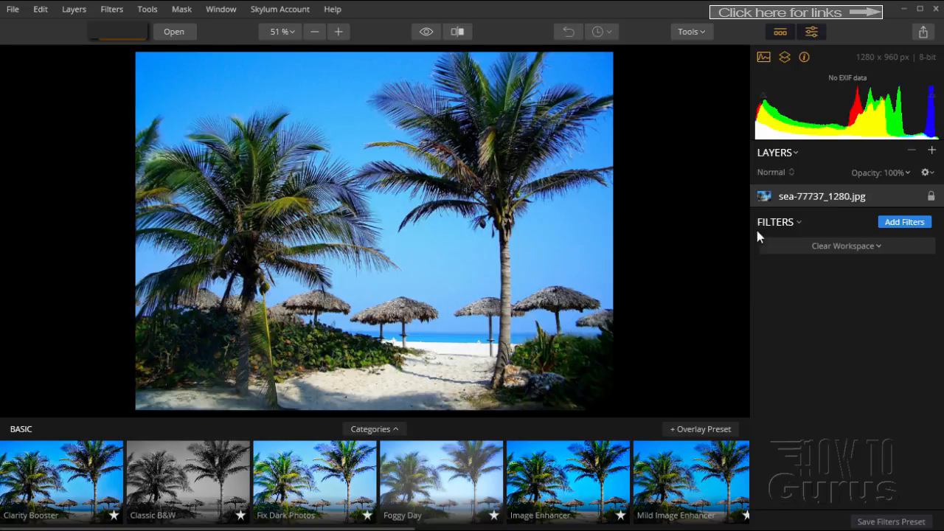
Step: Apply the Classic B&W preset to the photo and look through its B&W Conversion filter settings
{"action": "left_click", "coordinate": [194, 479]}
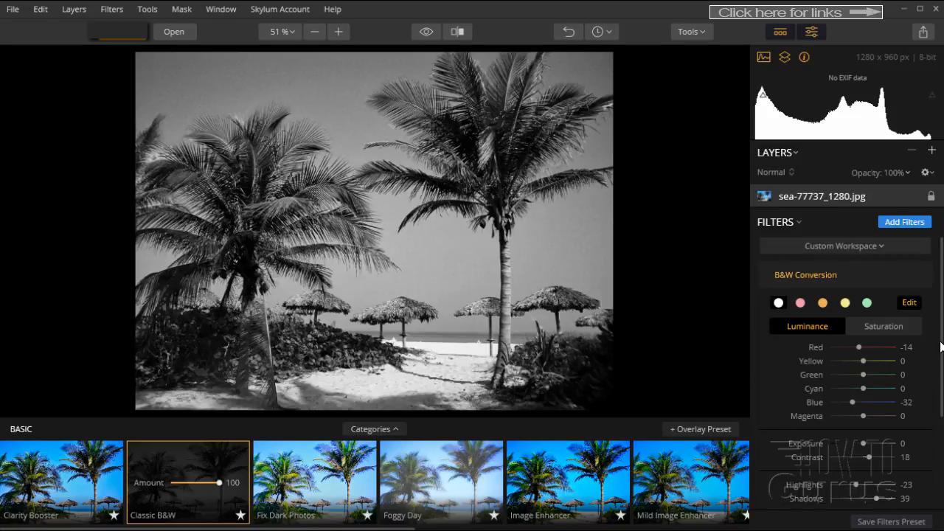
{"action": "scroll", "coordinate": [940, 345], "scroll_direction": "down", "scroll_amount": 4}
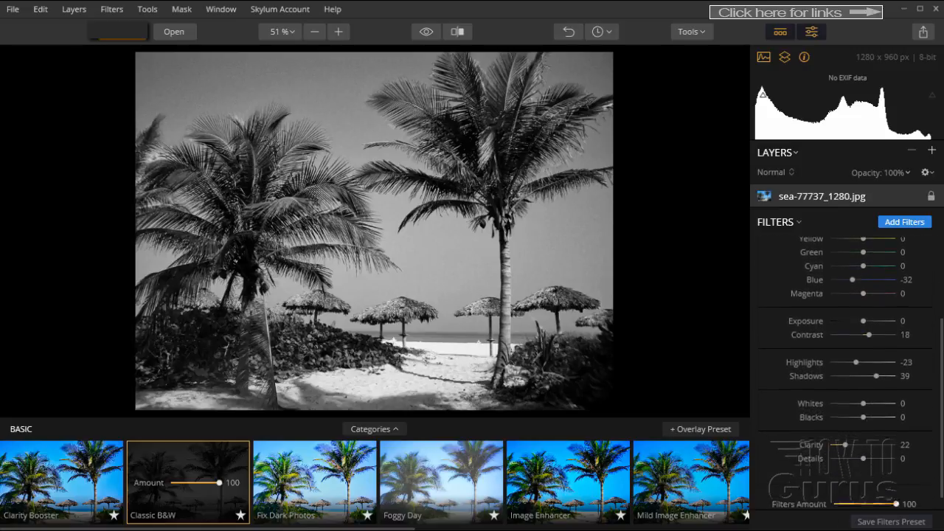
{"action": "left_click_drag", "start_coordinate": [942, 420], "coordinate": [942, 431]}
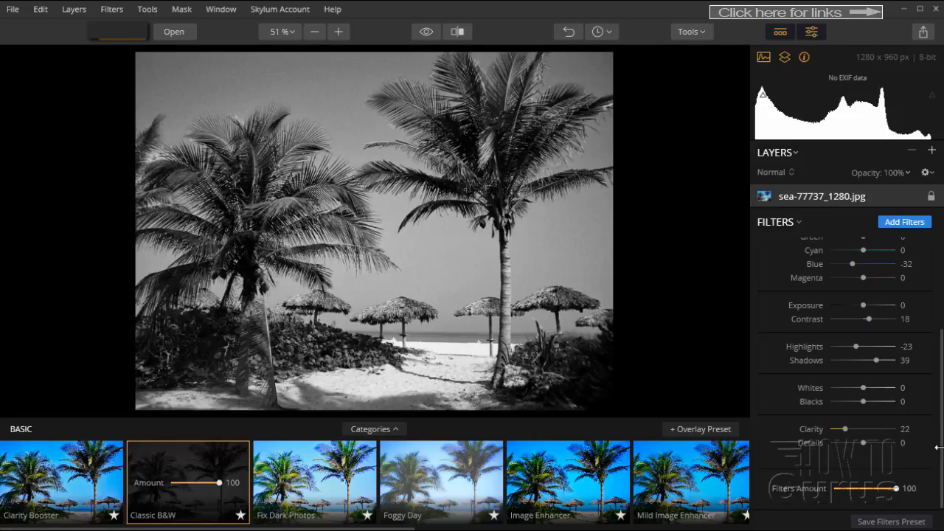
{"action": "left_click_drag", "start_coordinate": [941, 456], "coordinate": [942, 362]}
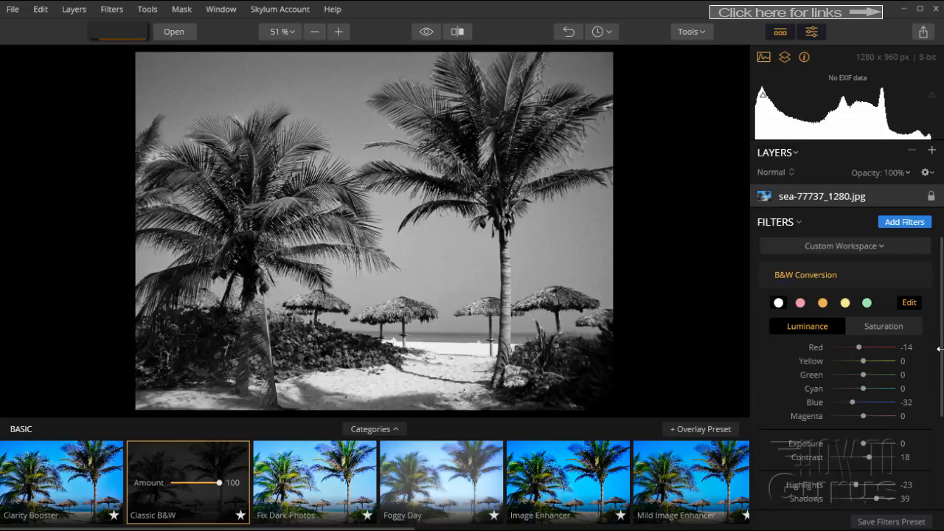
{"action": "left_click_drag", "start_coordinate": [941, 349], "coordinate": [932, 327]}
{"action": "left_click_drag", "start_coordinate": [941, 304], "coordinate": [941, 413]}
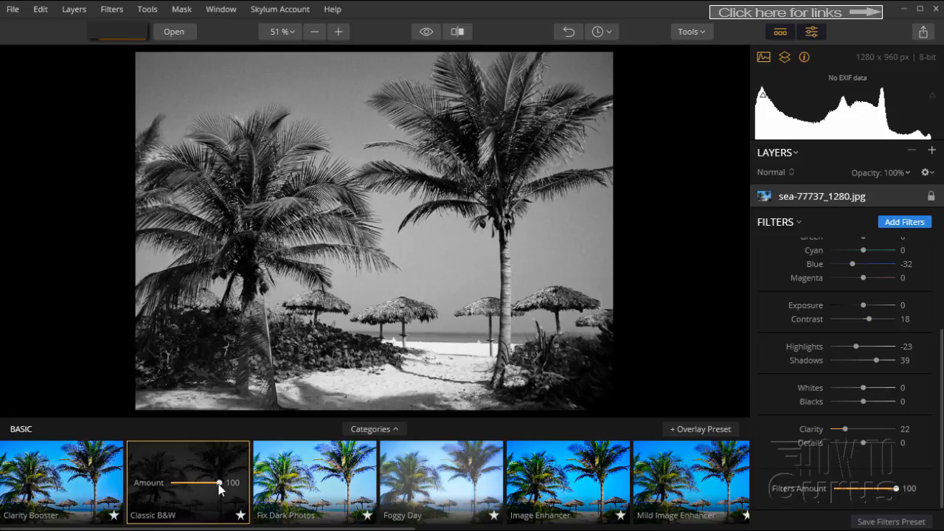
Step: Reduce the Classic B&W preset's amount to 66
{"action": "left_click_drag", "start_coordinate": [219, 483], "coordinate": [206, 483]}
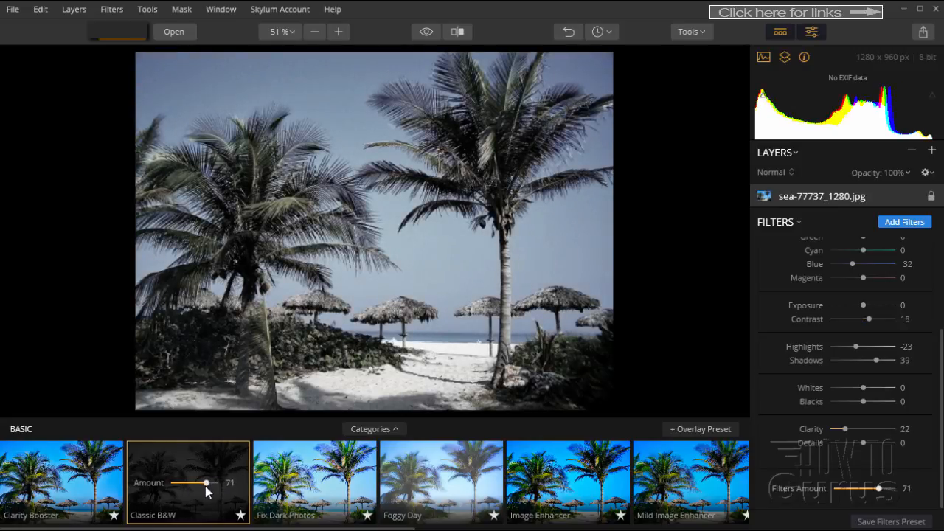
{"action": "left_click_drag", "start_coordinate": [205, 485], "coordinate": [203, 480]}
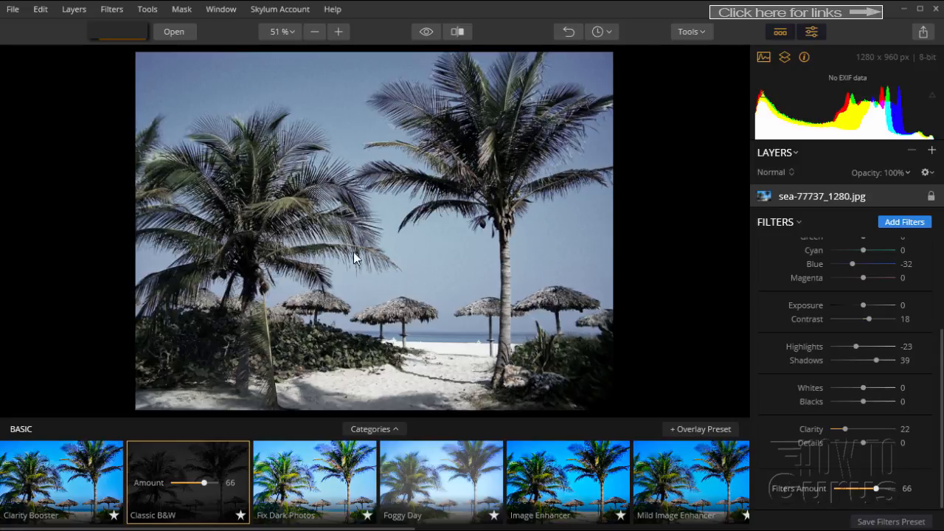
Step: Toggle the quick preview repeatedly to compare the original photo with the edited version
{"action": "left_click", "coordinate": [426, 31]}
{"action": "left_click", "coordinate": [425, 32]}
{"action": "left_click", "coordinate": [425, 32]}
{"action": "left_click", "coordinate": [426, 31]}
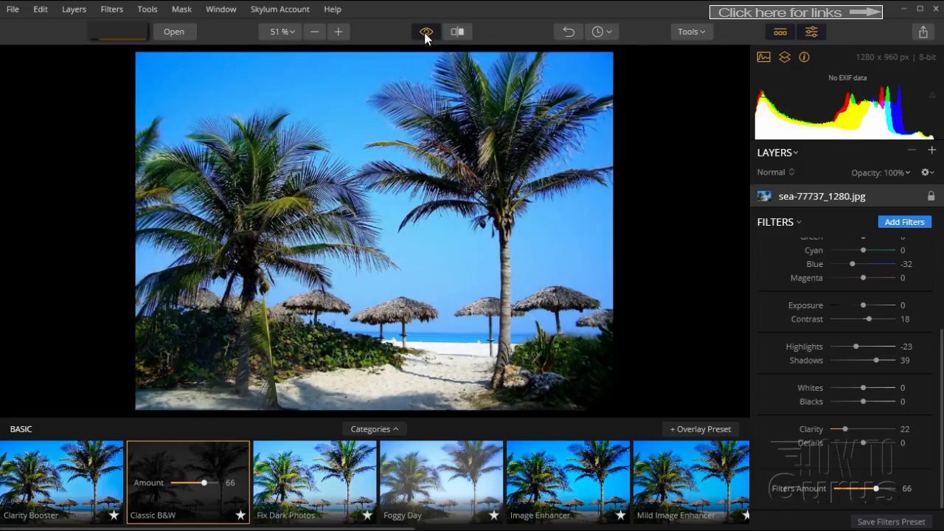
{"action": "left_click", "coordinate": [424, 33]}
{"action": "left_click", "coordinate": [425, 33]}
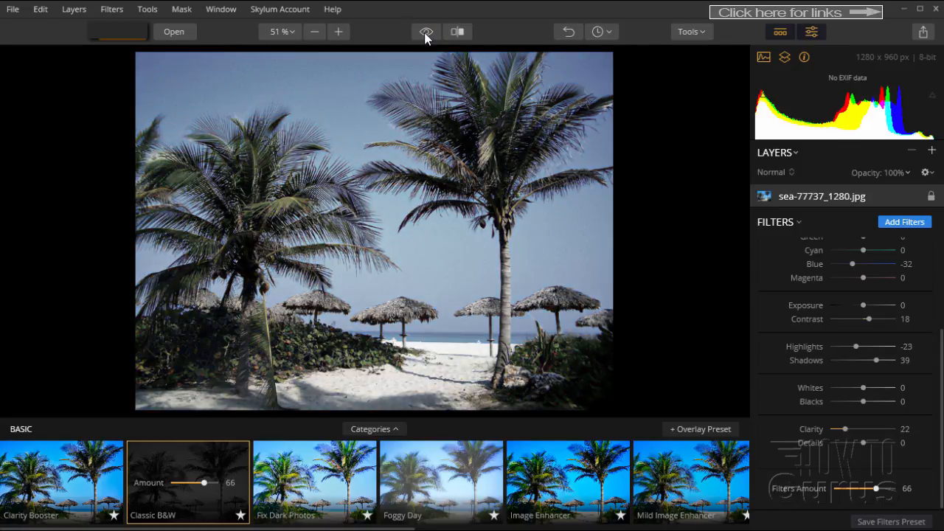
{"action": "left_click", "coordinate": [425, 33]}
Step: Compare the photo in the split before/after view, shifting the divider over the palm on the Before side, and close the view
{"action": "left_click", "coordinate": [458, 32]}
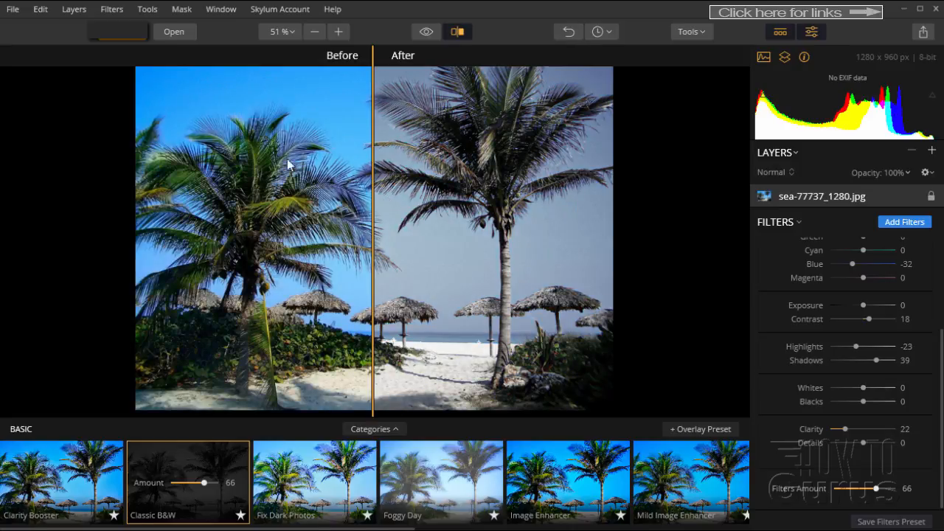
{"action": "mouse_move", "coordinate": [372, 177]}
{"action": "left_mouse_down"}
{"action": "mouse_move", "coordinate": [213, 178]}
{"action": "mouse_move", "coordinate": [537, 180]}
{"action": "mouse_move", "coordinate": [248, 197]}
{"action": "mouse_move", "coordinate": [480, 189]}
{"action": "mouse_move", "coordinate": [282, 180]}
{"action": "mouse_move", "coordinate": [511, 165]}
{"action": "mouse_move", "coordinate": [301, 164]}
{"action": "mouse_move", "coordinate": [420, 162]}
{"action": "mouse_move", "coordinate": [360, 163]}
{"action": "left_mouse_up"}
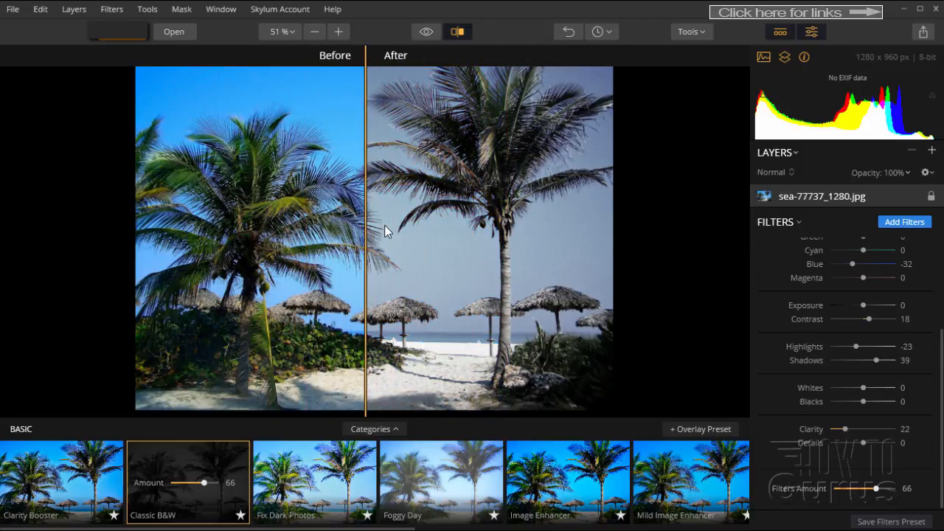
{"action": "left_click_drag", "start_coordinate": [364, 225], "coordinate": [308, 240]}
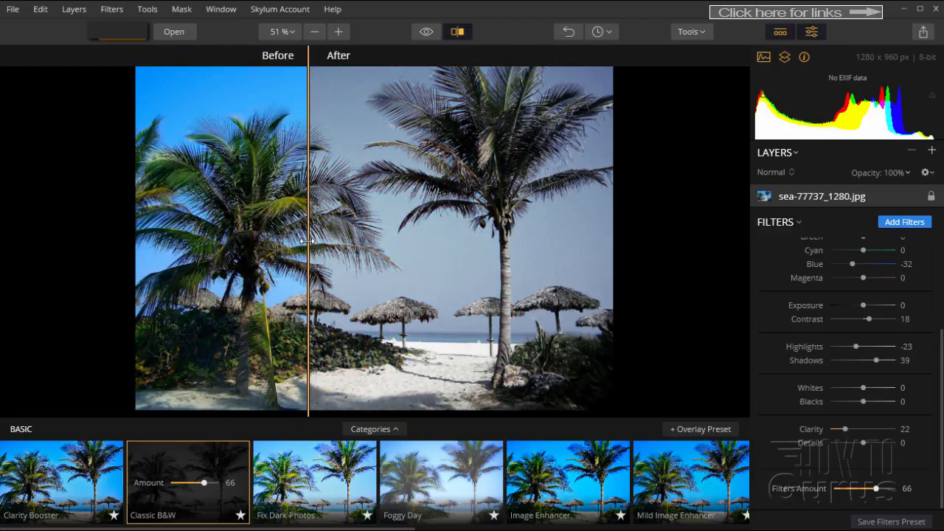
{"action": "left_click", "coordinate": [461, 33]}
{"action": "left_click", "coordinate": [462, 33]}
{"action": "left_click", "coordinate": [461, 34]}
{"action": "left_click", "coordinate": [460, 35]}
{"action": "left_click", "coordinate": [461, 34]}
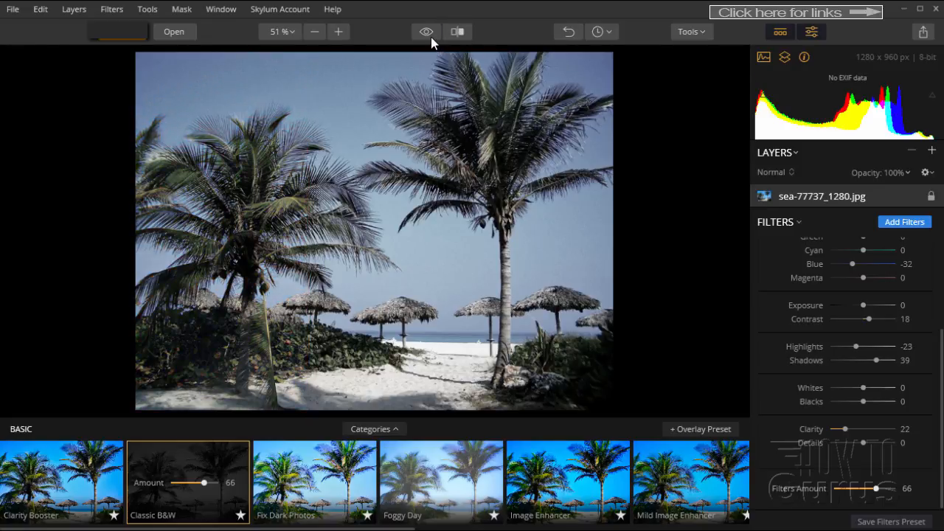
Step: Check the unedited photo again with the quick preview and return to the edited version
{"action": "left_click", "coordinate": [427, 33]}
{"action": "left_click", "coordinate": [427, 33]}
{"action": "left_click", "coordinate": [427, 33]}
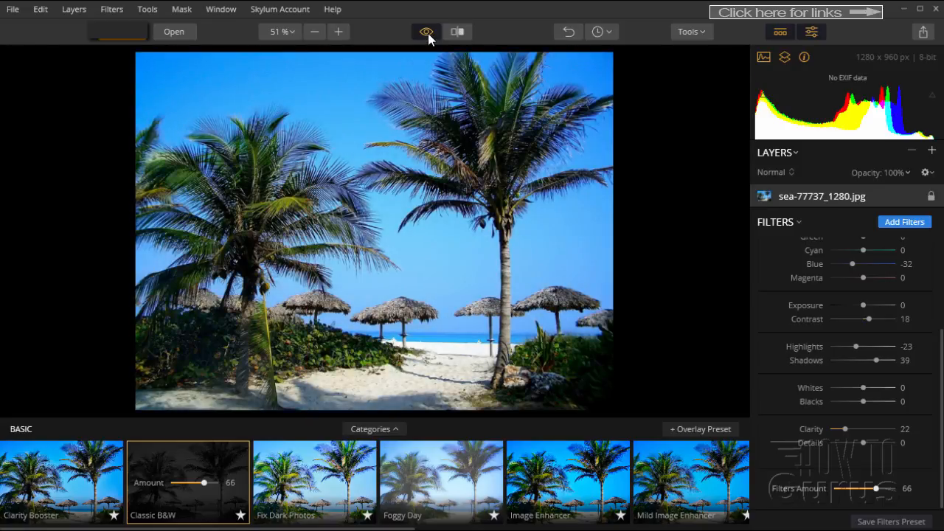
{"action": "left_click", "coordinate": [427, 33]}
{"action": "left_click", "coordinate": [428, 33]}
{"action": "left_click", "coordinate": [428, 33]}
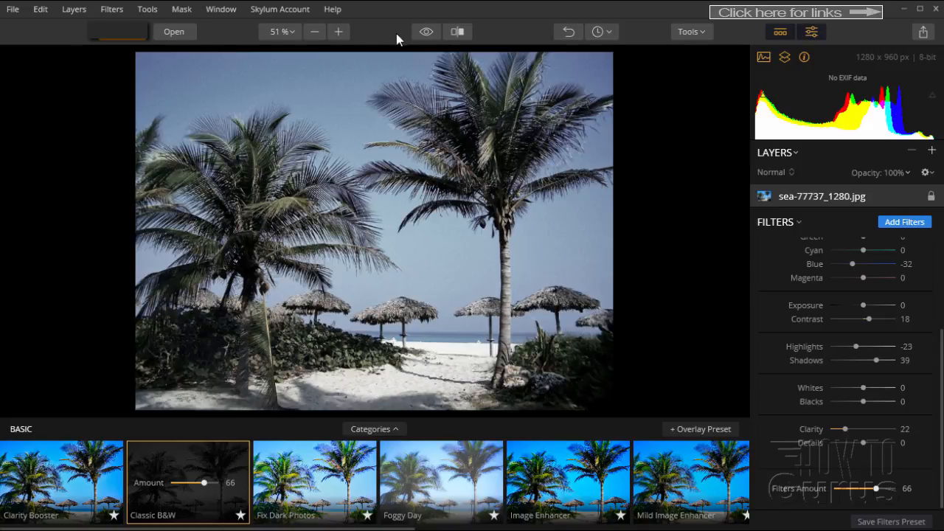
{"action": "left_click", "coordinate": [291, 32]}
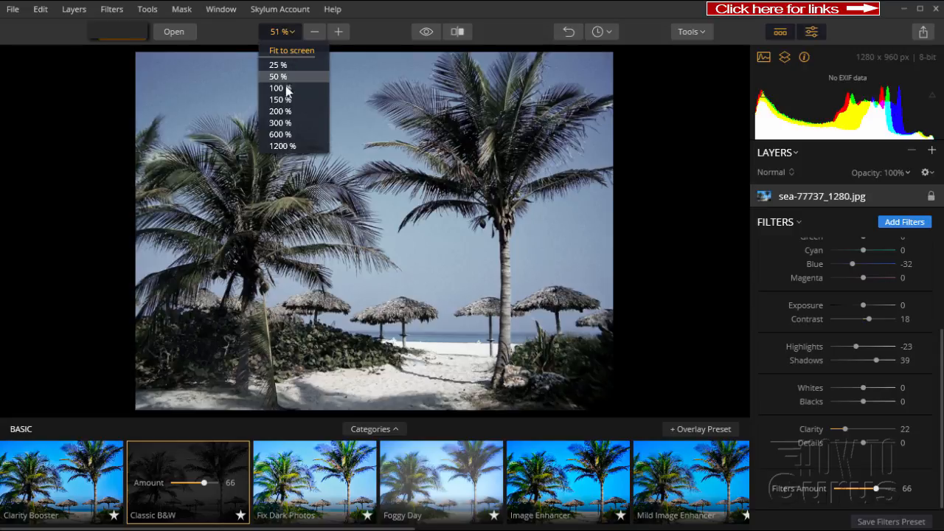
{"action": "left_click", "coordinate": [352, 32]}
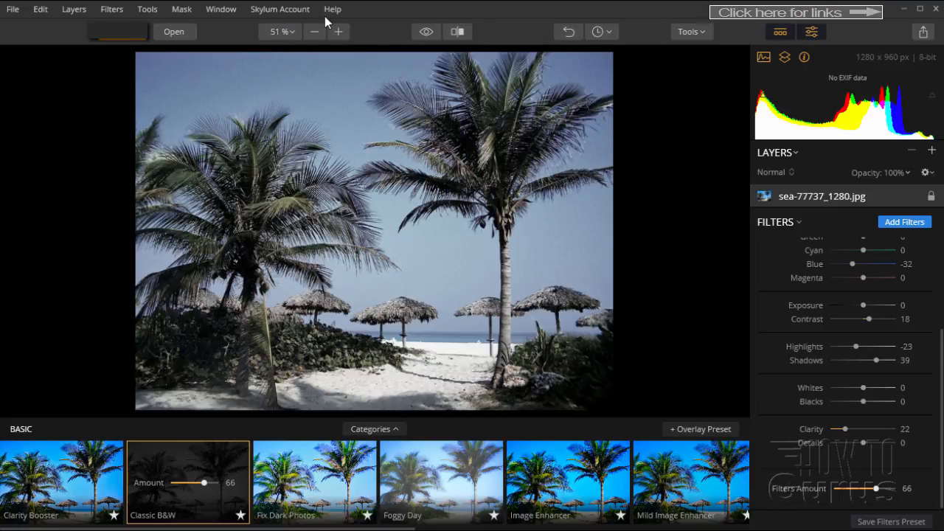
Step: Undo the Classic B&W preset and restore its activated state from the edit history
{"action": "left_click", "coordinate": [569, 35]}
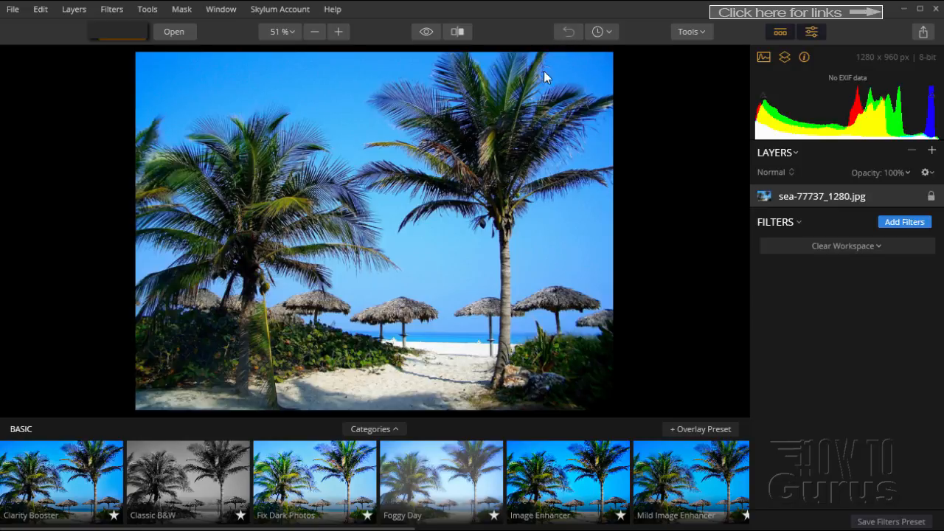
{"action": "left_click", "coordinate": [40, 11]}
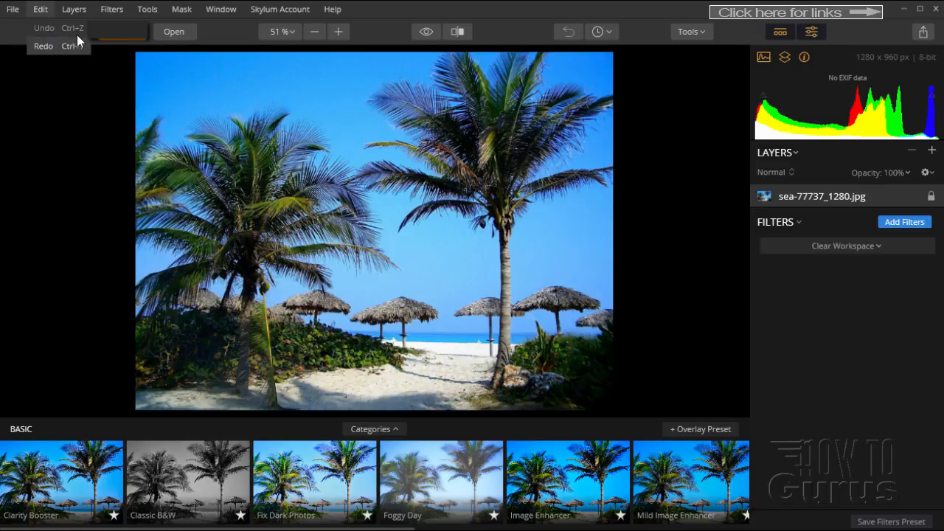
{"action": "left_click", "coordinate": [607, 32]}
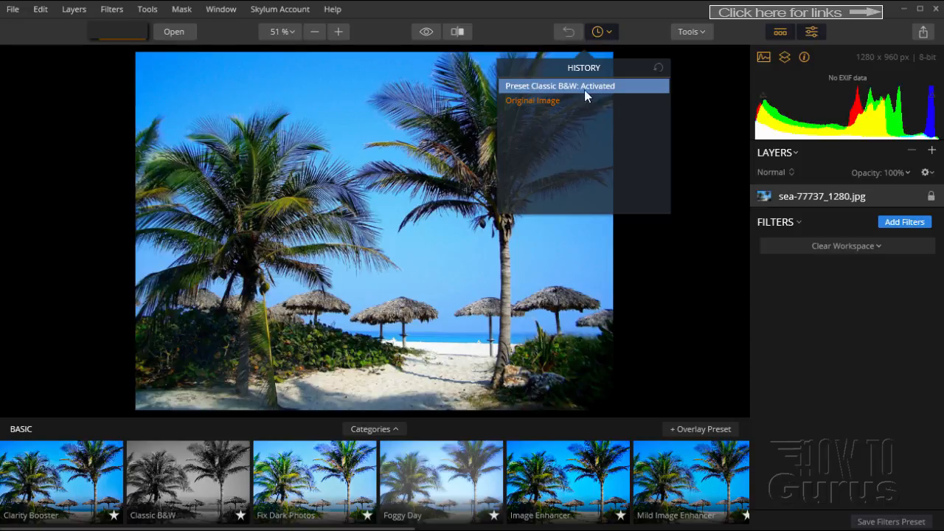
{"action": "left_click", "coordinate": [534, 86]}
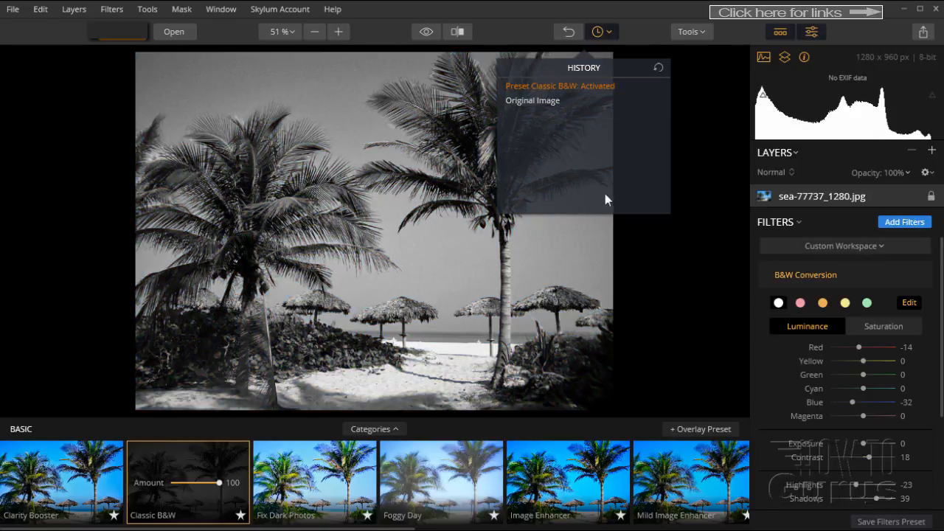
{"action": "left_click", "coordinate": [701, 148]}
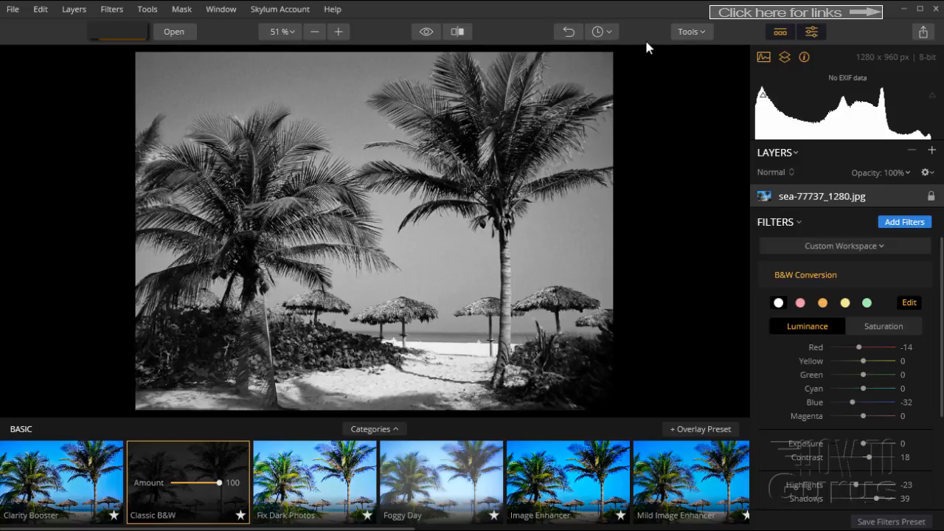
{"action": "left_click", "coordinate": [702, 31]}
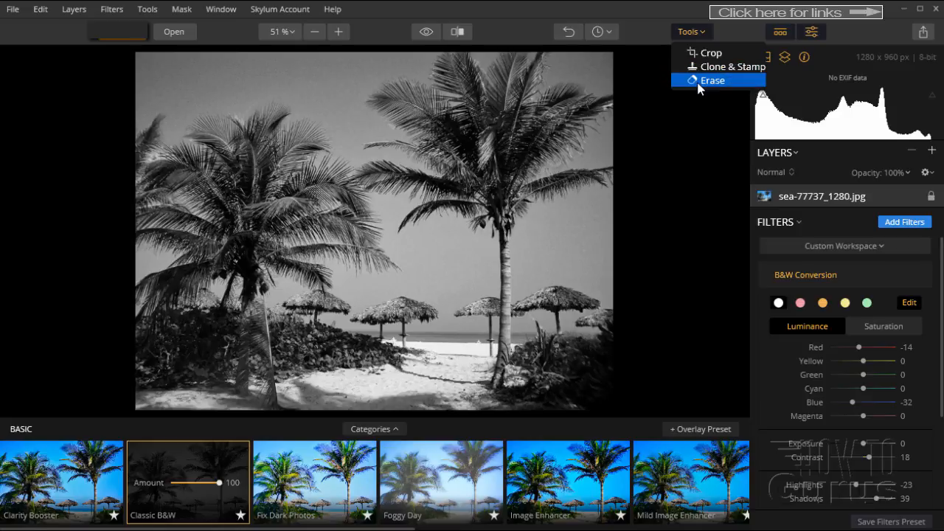
{"action": "left_click", "coordinate": [698, 126]}
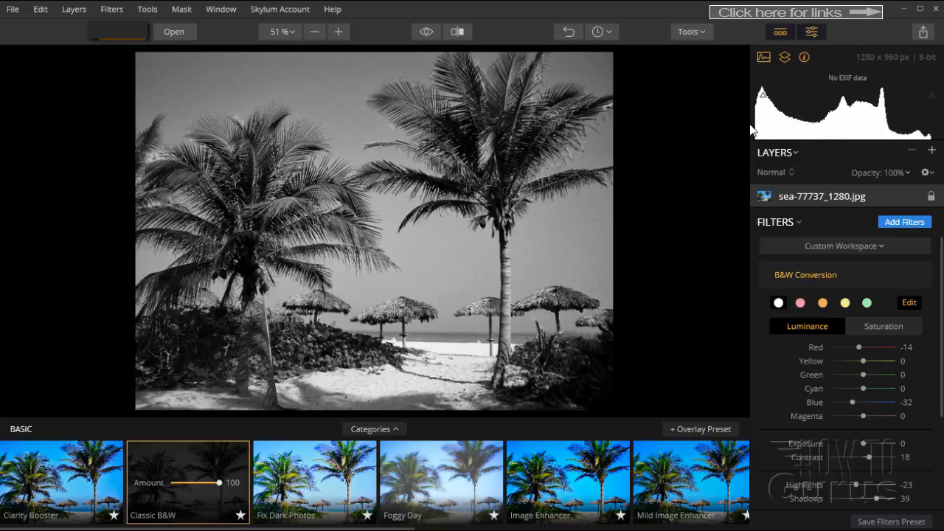
Step: Hide the histogram above the layers
{"action": "left_click", "coordinate": [763, 56]}
{"action": "left_click", "coordinate": [763, 56]}
{"action": "left_click", "coordinate": [763, 55]}
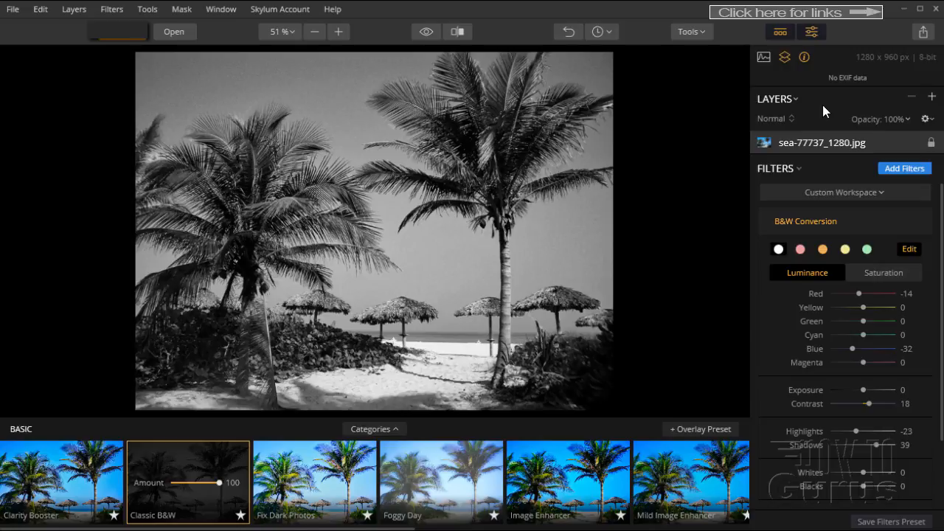
Step: Look at the options for adding a layer and hide the layers section
{"action": "left_click", "coordinate": [931, 97]}
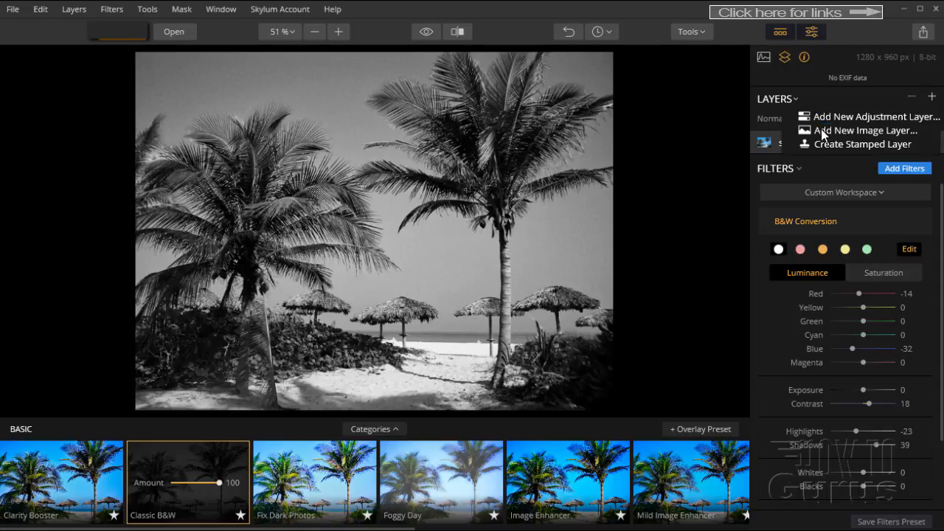
{"action": "left_click", "coordinate": [784, 59]}
{"action": "left_click", "coordinate": [784, 59]}
{"action": "left_click", "coordinate": [784, 59]}
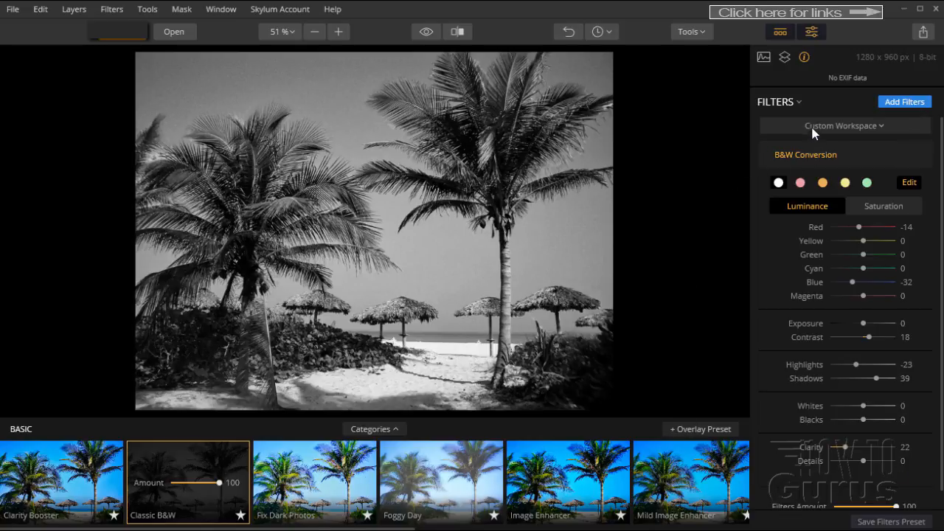
Step: Look at the available filter workspaces and collapse the B&W Conversion filter's settings
{"action": "left_click", "coordinate": [873, 127]}
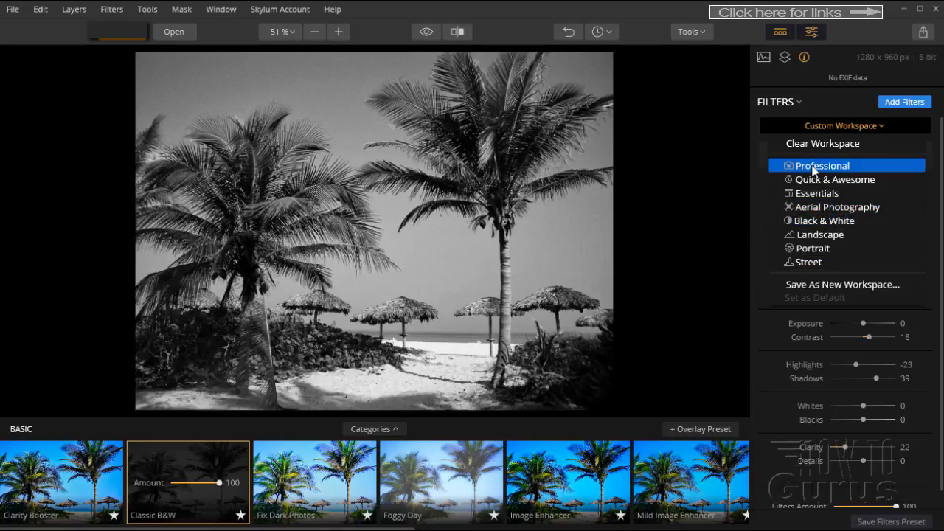
{"action": "left_click", "coordinate": [888, 123]}
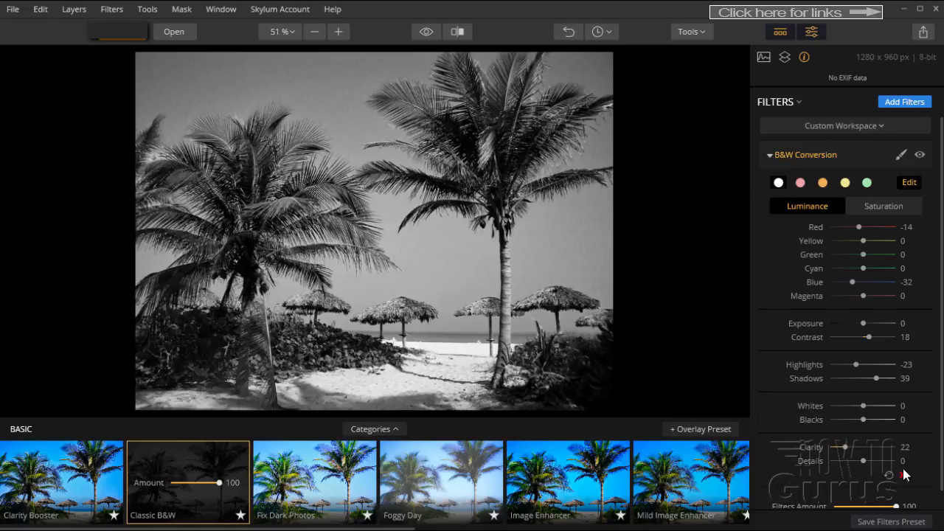
{"action": "left_click", "coordinate": [768, 156]}
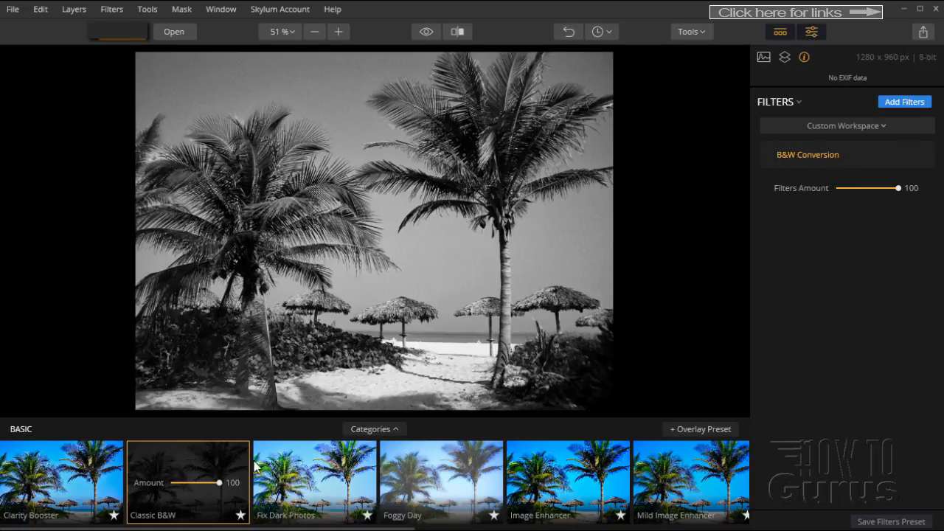
Step: Load the Professional filter workspace and examine the filters it contains, from Develop through Dodge & Burn
{"action": "left_click", "coordinate": [885, 124]}
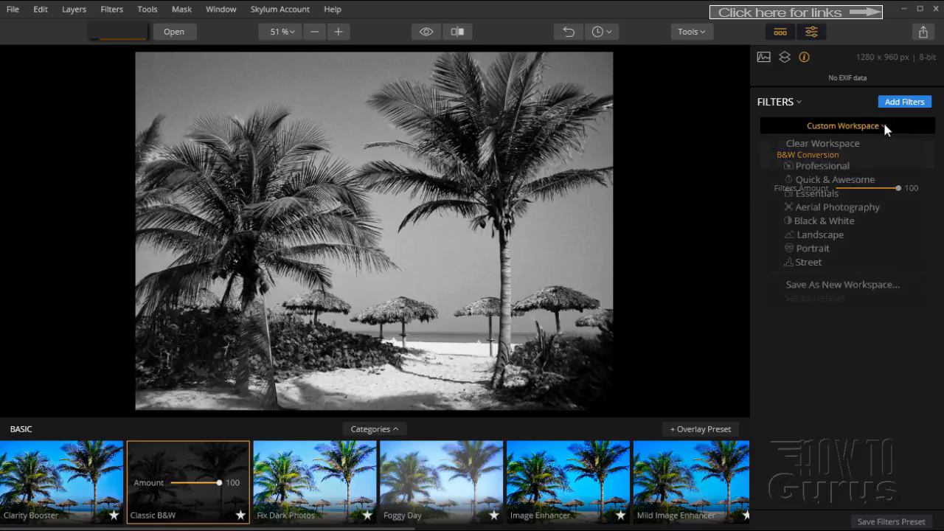
{"action": "left_click", "coordinate": [842, 165]}
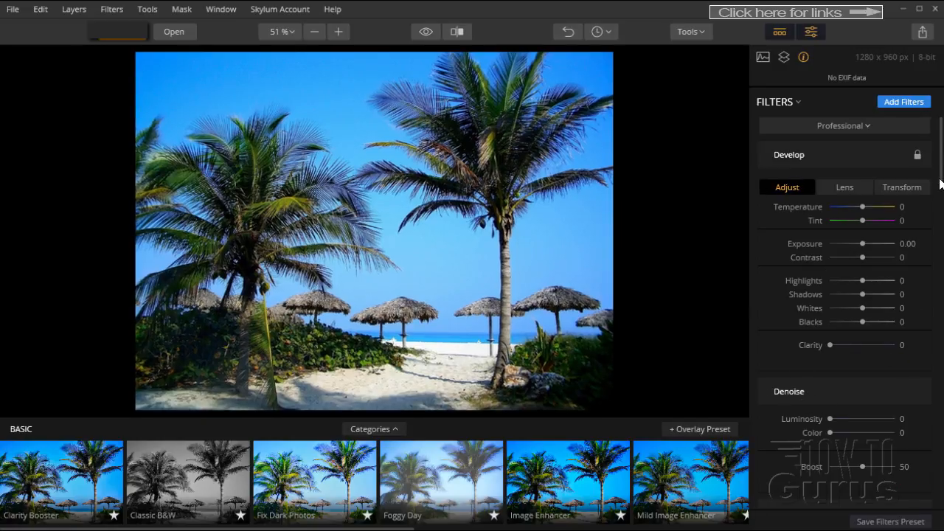
{"action": "scroll", "coordinate": [940, 184], "scroll_direction": "down", "scroll_amount": 5}
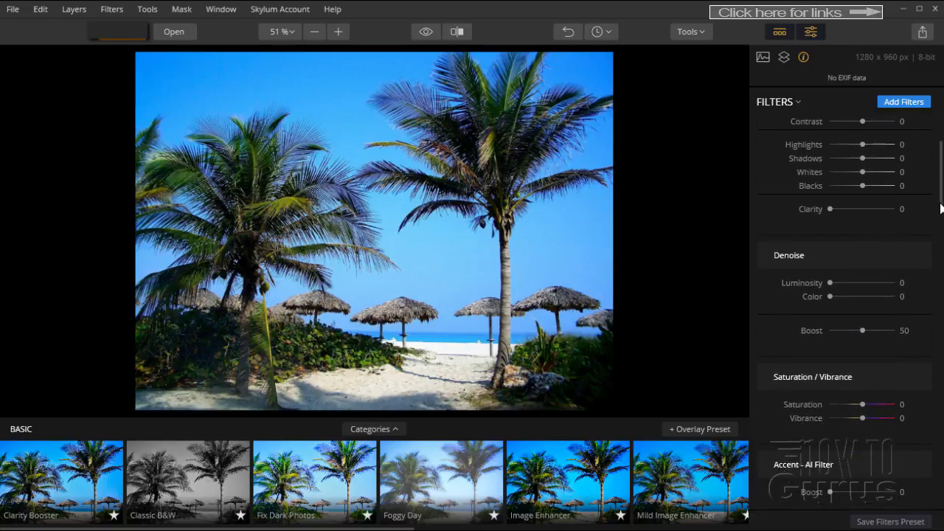
{"action": "scroll", "coordinate": [942, 234], "scroll_direction": "down", "scroll_amount": 5}
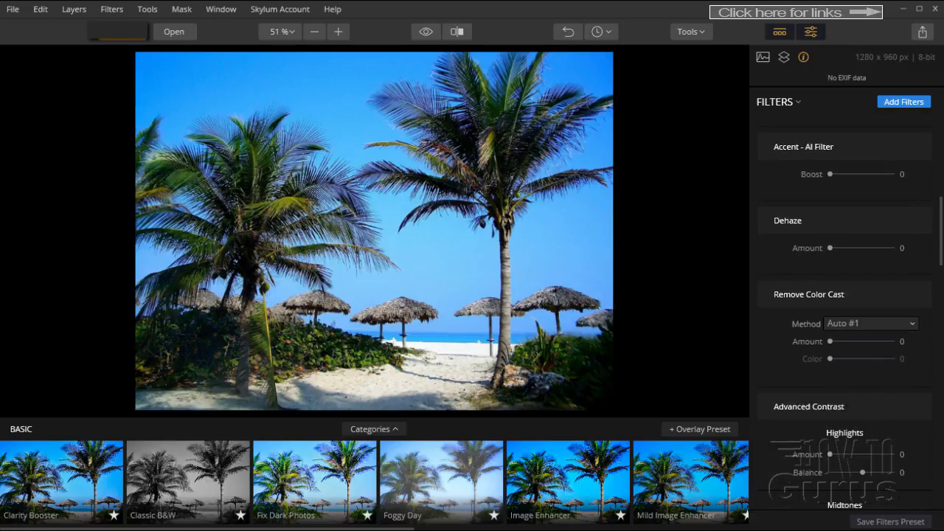
{"action": "scroll", "coordinate": [844, 295], "scroll_direction": "down", "scroll_amount": 8}
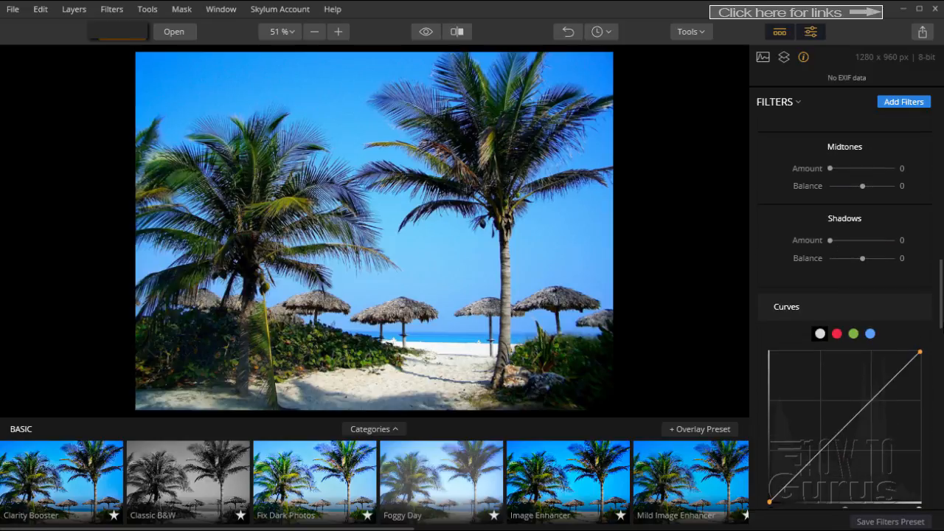
{"action": "scroll", "coordinate": [942, 343], "scroll_direction": "up", "scroll_amount": 1}
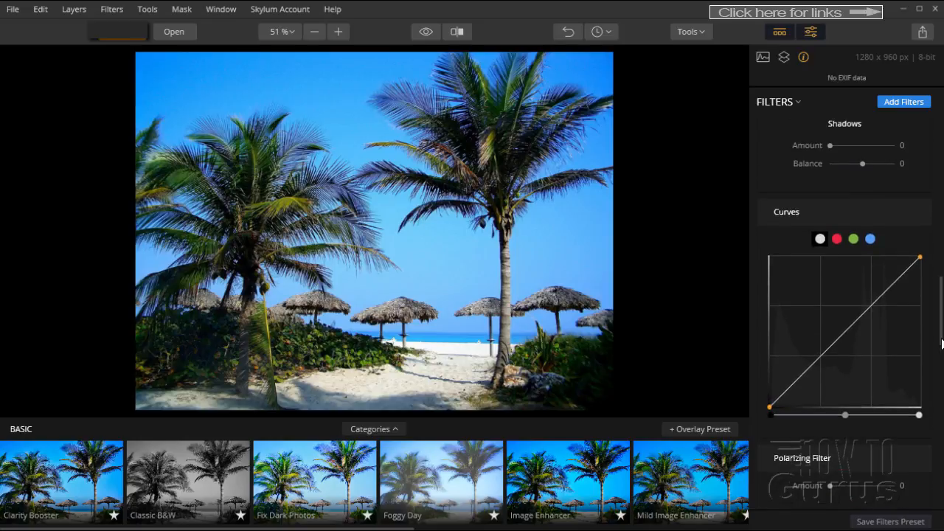
{"action": "scroll", "coordinate": [941, 343], "scroll_direction": "down", "scroll_amount": 9}
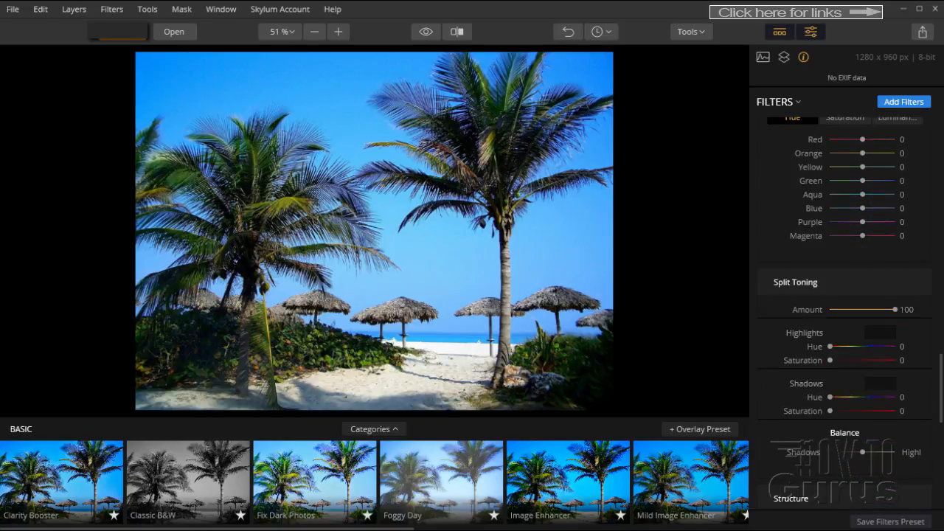
{"action": "scroll", "coordinate": [844, 310], "scroll_direction": "down", "scroll_amount": 10}
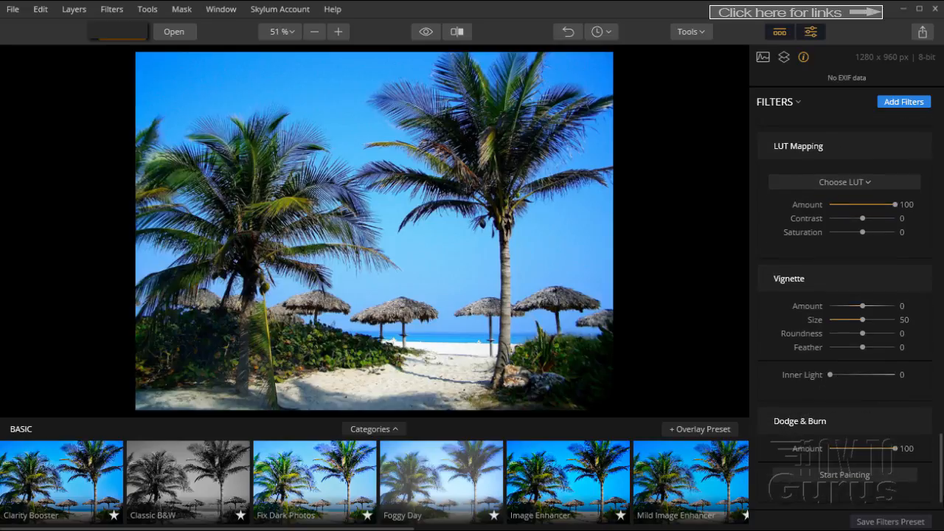
{"action": "scroll", "coordinate": [942, 309], "scroll_direction": "up", "scroll_amount": 15}
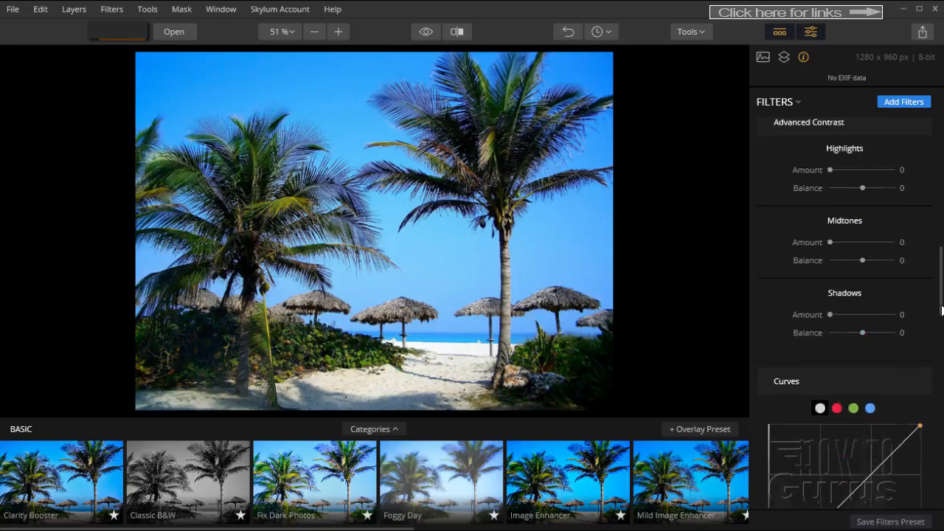
{"action": "scroll", "coordinate": [942, 309], "scroll_direction": "up", "scroll_amount": 10}
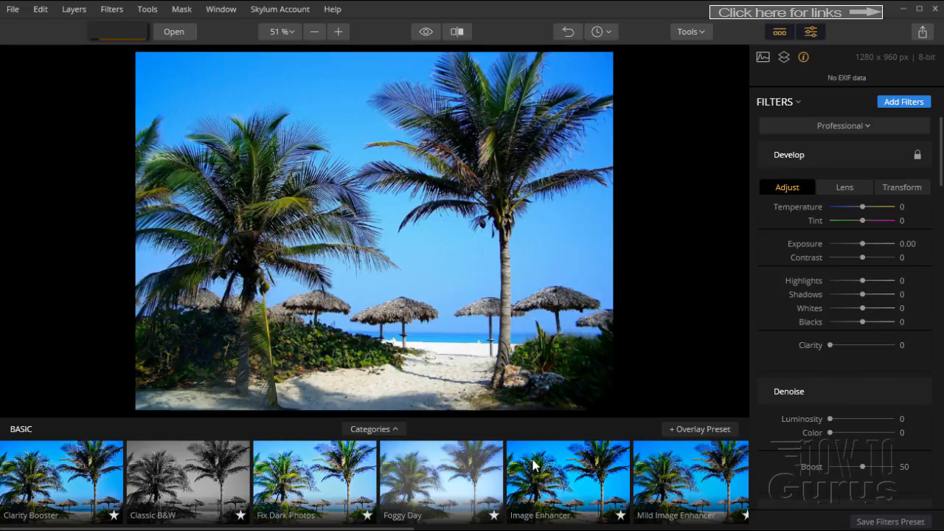
Step: Apply the Fix Dark Photos preset to the beach photo with its amount at 100
{"action": "left_click", "coordinate": [321, 478]}
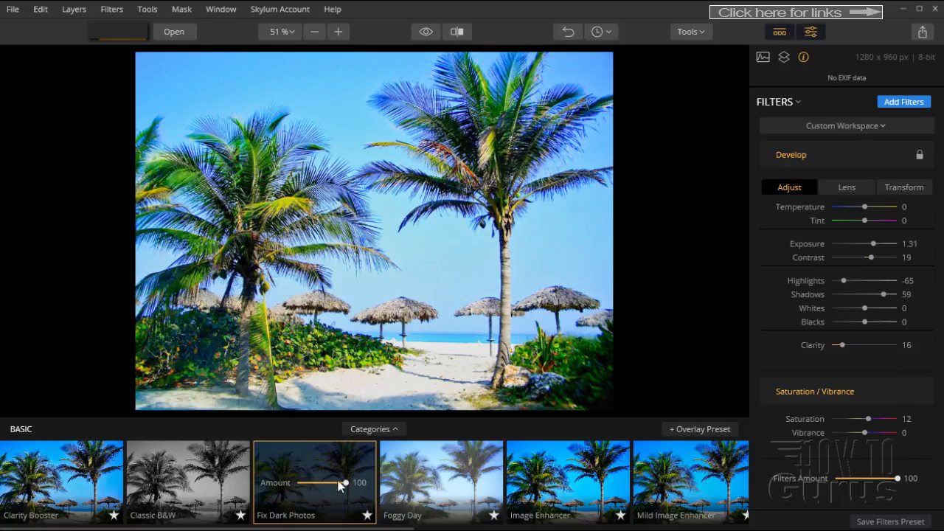
{"action": "mouse_move", "coordinate": [345, 485]}
{"action": "left_mouse_down"}
{"action": "mouse_move", "coordinate": [320, 483]}
{"action": "mouse_move", "coordinate": [355, 486]}
{"action": "left_mouse_up"}
Step: Switch the preset list to All Presets and apply the Tonal Compressor preset with its amount at 100
{"action": "left_click", "coordinate": [387, 432]}
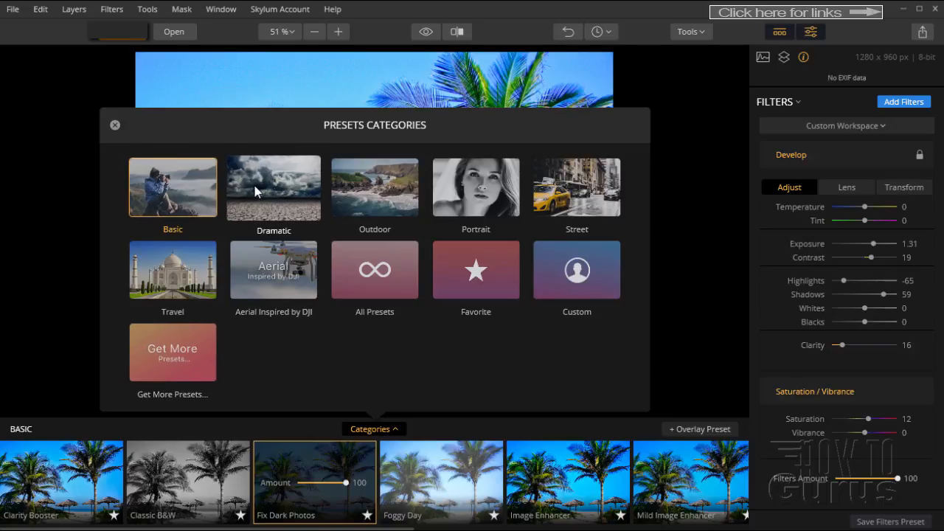
{"action": "left_click", "coordinate": [373, 280]}
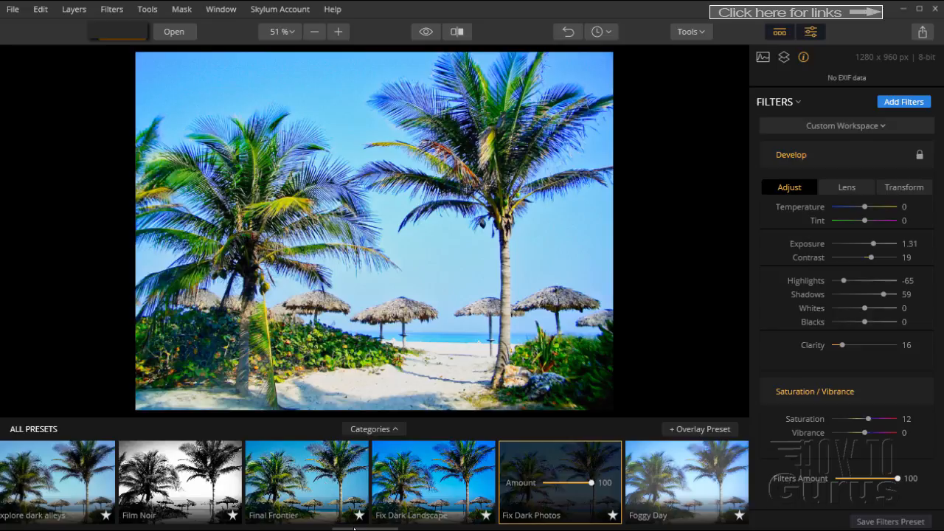
{"action": "left_click_drag", "start_coordinate": [351, 528], "coordinate": [670, 528]}
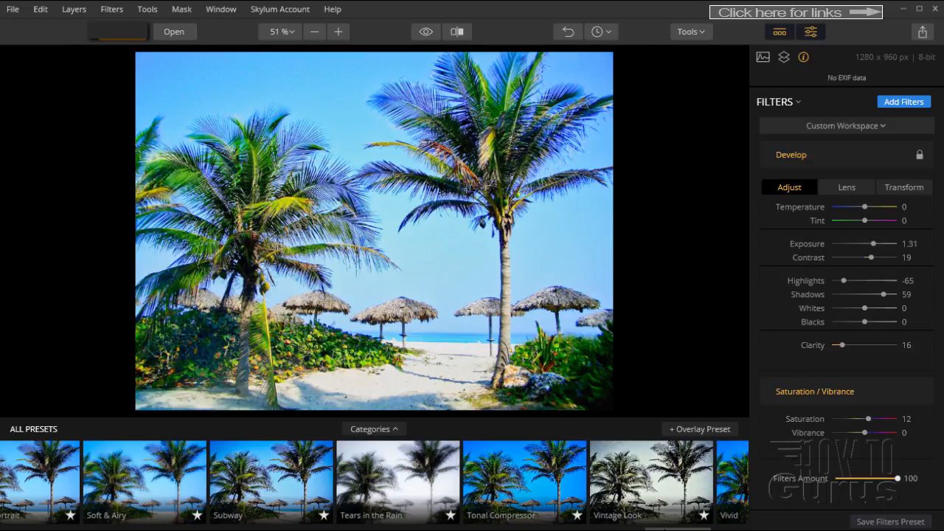
{"action": "left_click", "coordinate": [525, 483]}
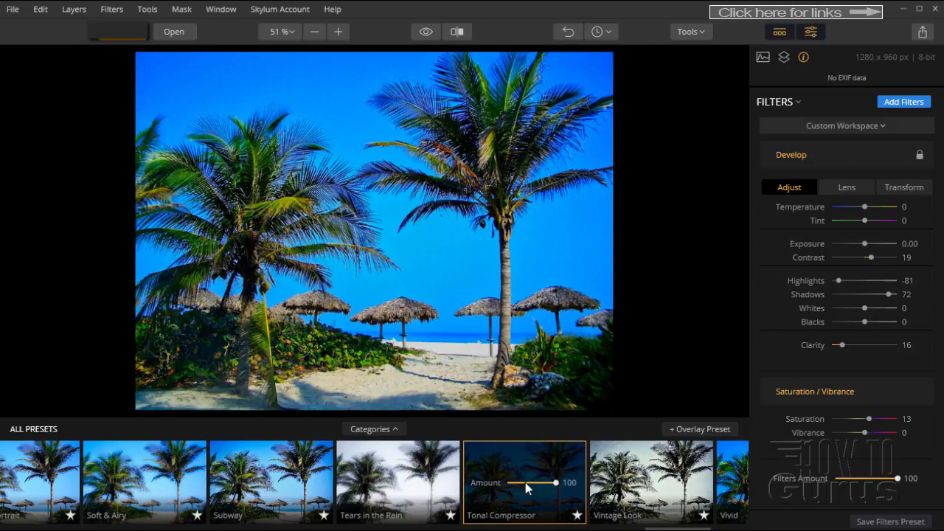
{"action": "left_click_drag", "start_coordinate": [557, 483], "coordinate": [533, 488]}
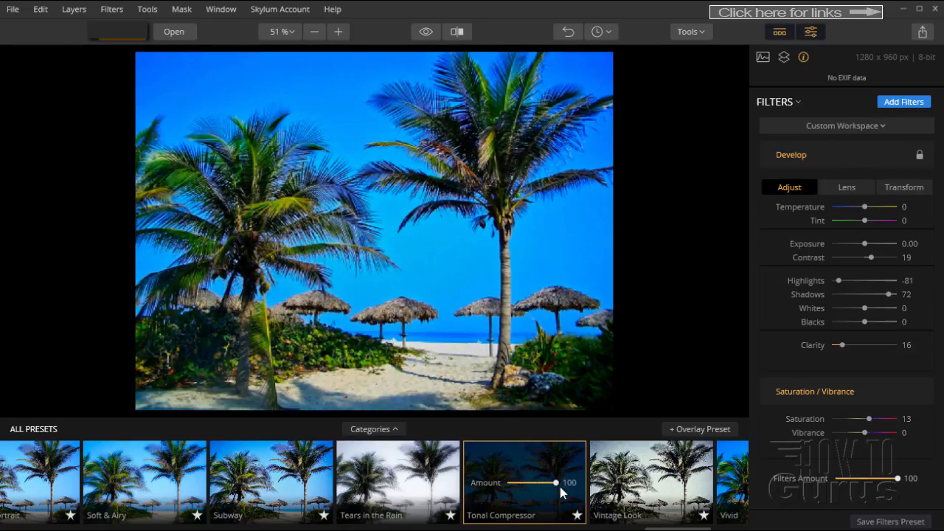
Step: Switch the preset list to the Basic category and return to its first presets
{"action": "left_click", "coordinate": [396, 430]}
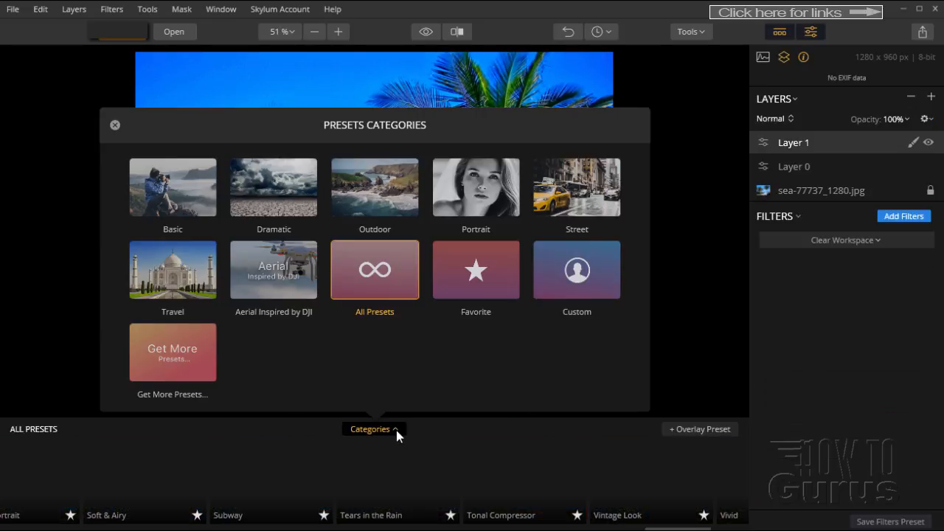
{"action": "left_click", "coordinate": [169, 198]}
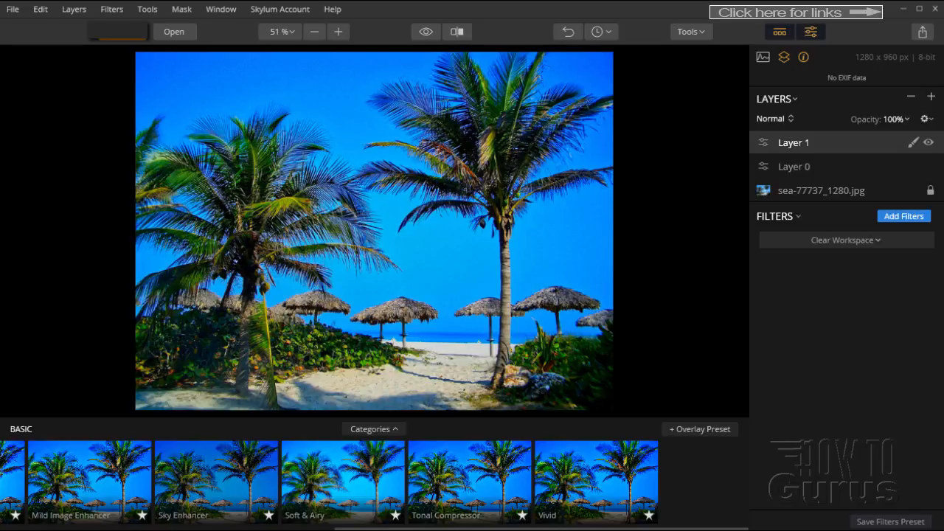
{"action": "left_click_drag", "start_coordinate": [366, 528], "coordinate": [301, 529]}
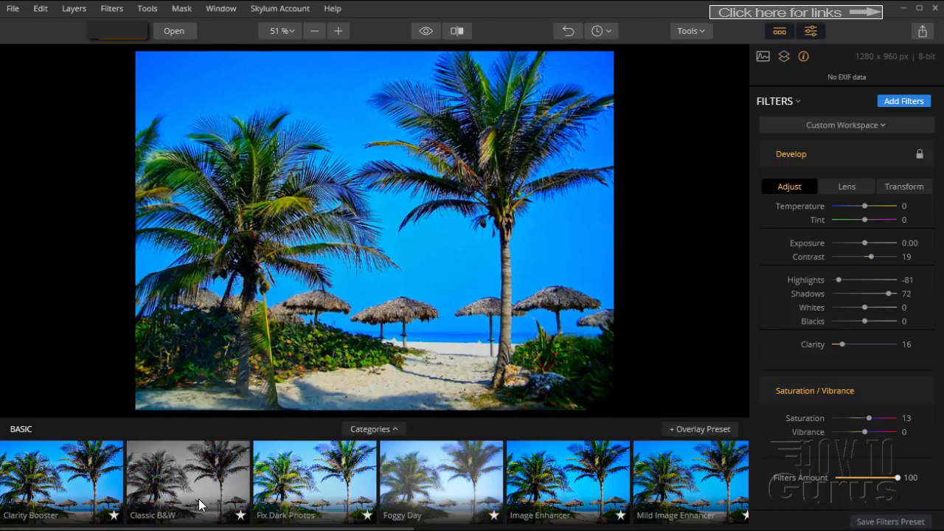
Step: Apply the Classic B&W preset and, with the layers section shown, add a layer for overlaying another preset
{"action": "left_click", "coordinate": [195, 494]}
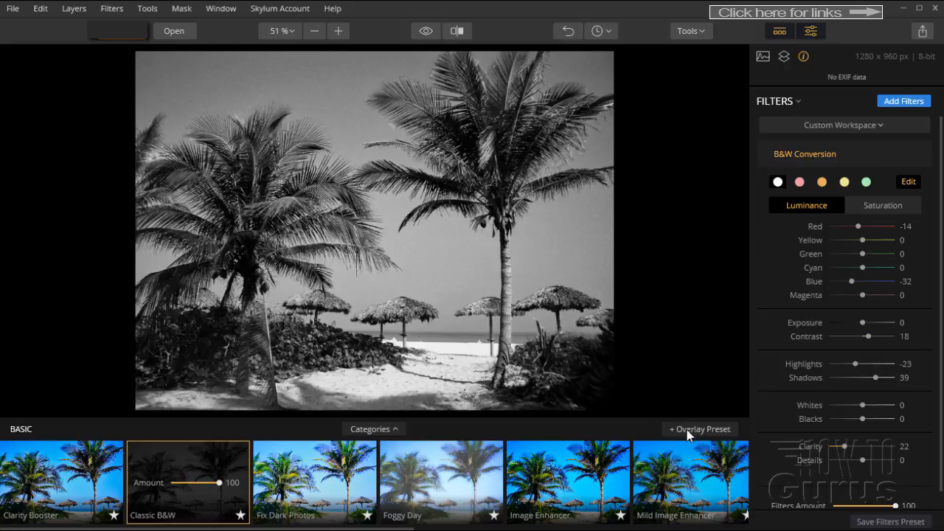
{"action": "left_click", "coordinate": [783, 59]}
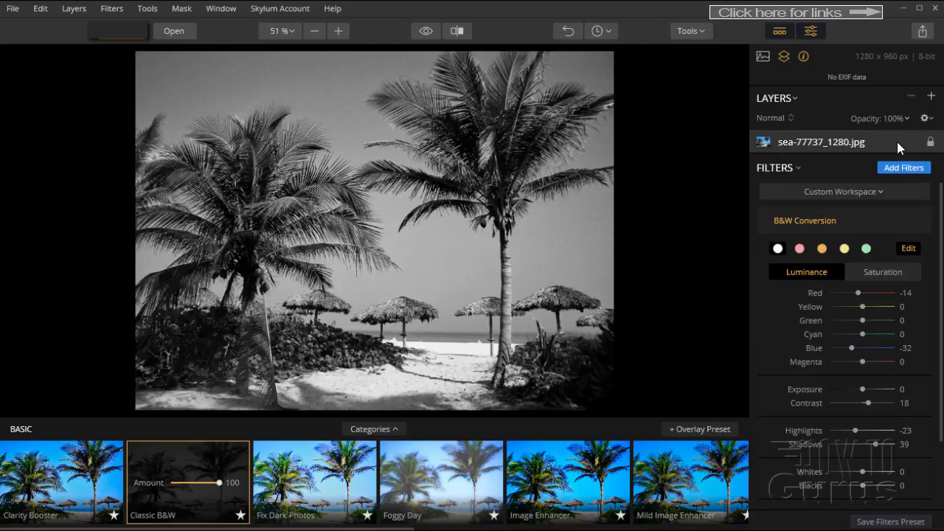
{"action": "left_click", "coordinate": [719, 430]}
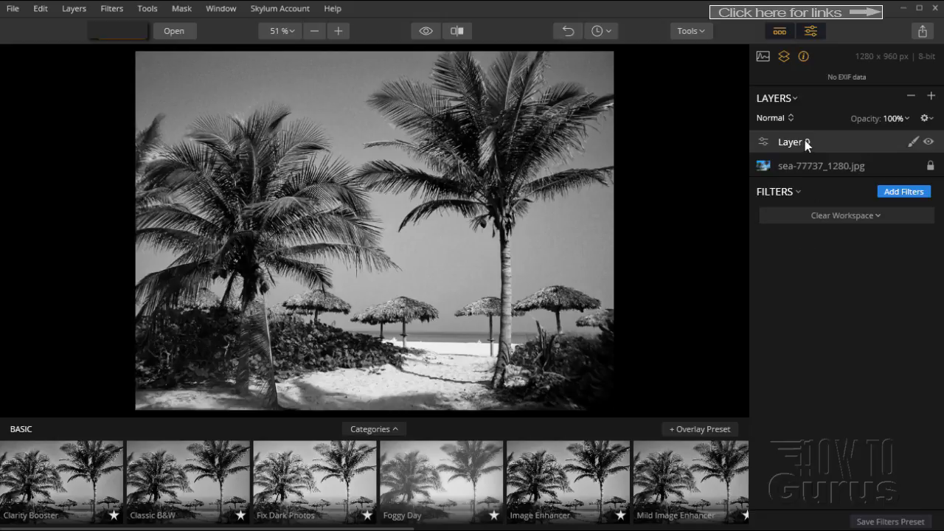
Step: Revert the photo through the edit history to the state where the Tonal Compressor preset was activated
{"action": "left_click", "coordinate": [607, 33]}
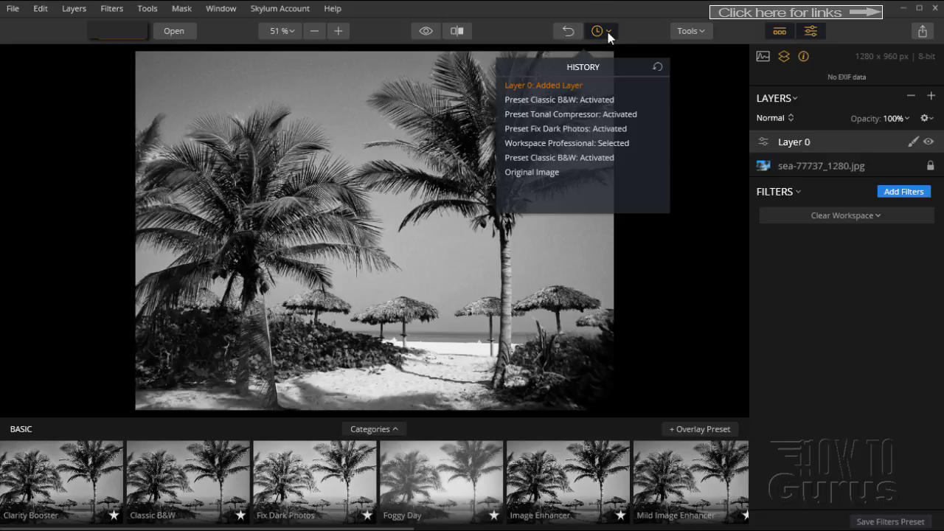
{"action": "left_click", "coordinate": [536, 101]}
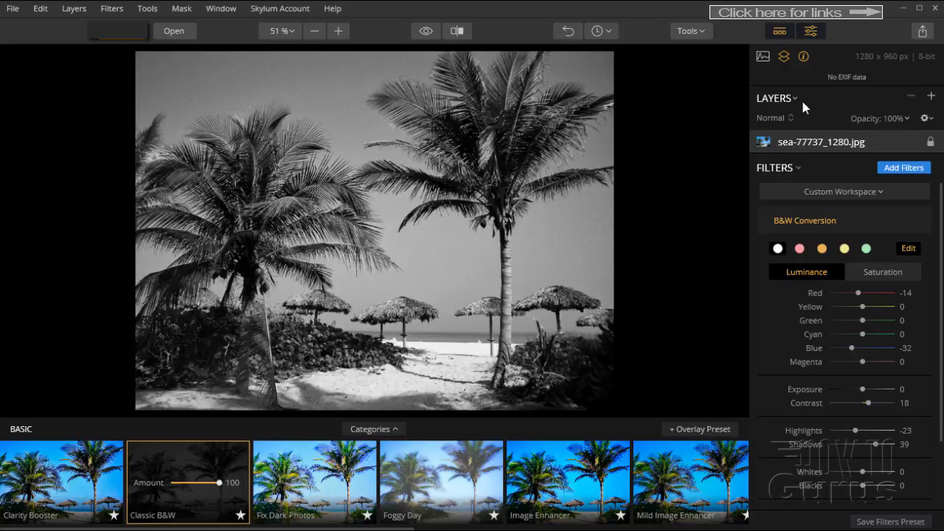
{"action": "left_click", "coordinate": [600, 30]}
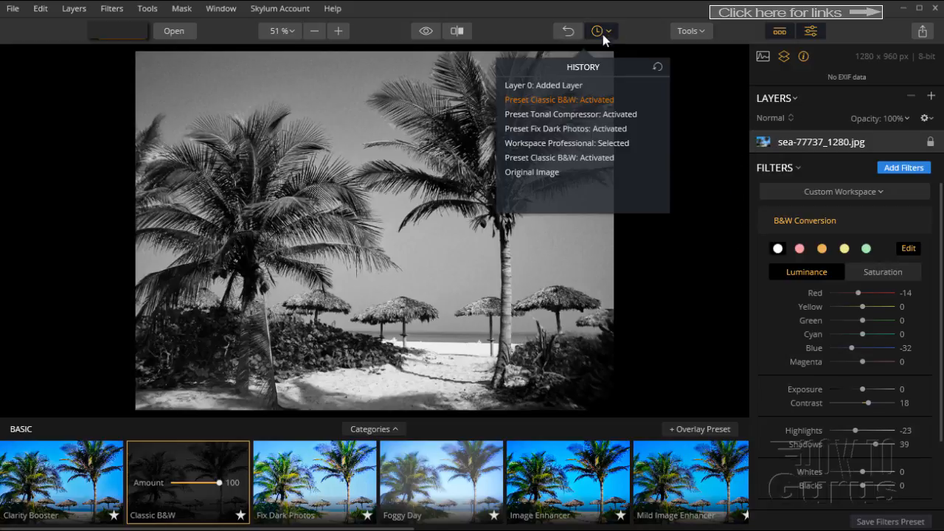
{"action": "left_click", "coordinate": [577, 116]}
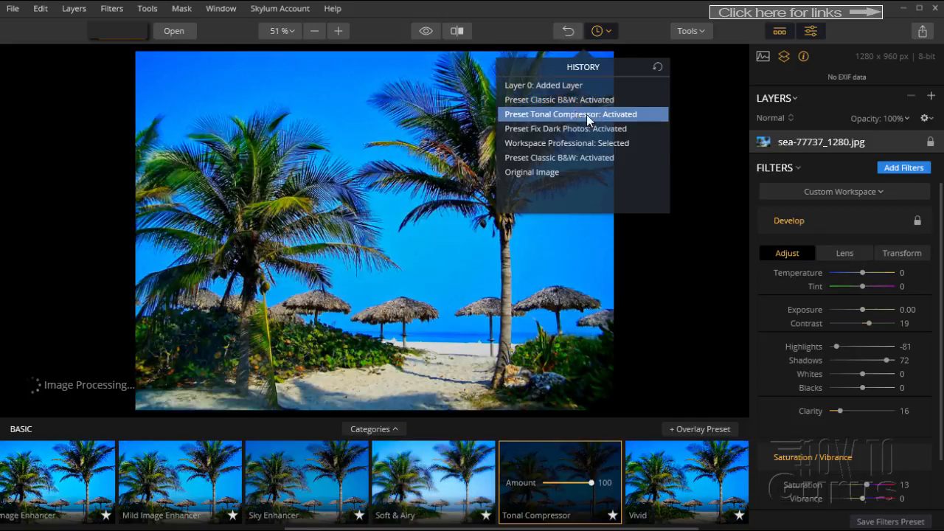
{"action": "left_click", "coordinate": [687, 111]}
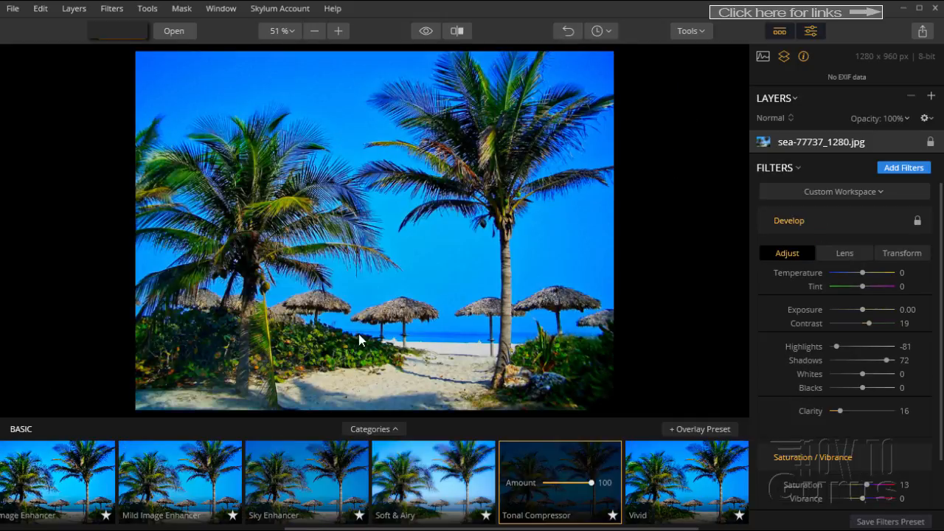
Step: Add a new adjustment layer above the beach photo and apply the Classic B&W preset to it
{"action": "left_click", "coordinate": [931, 95]}
{"action": "left_click", "coordinate": [851, 118]}
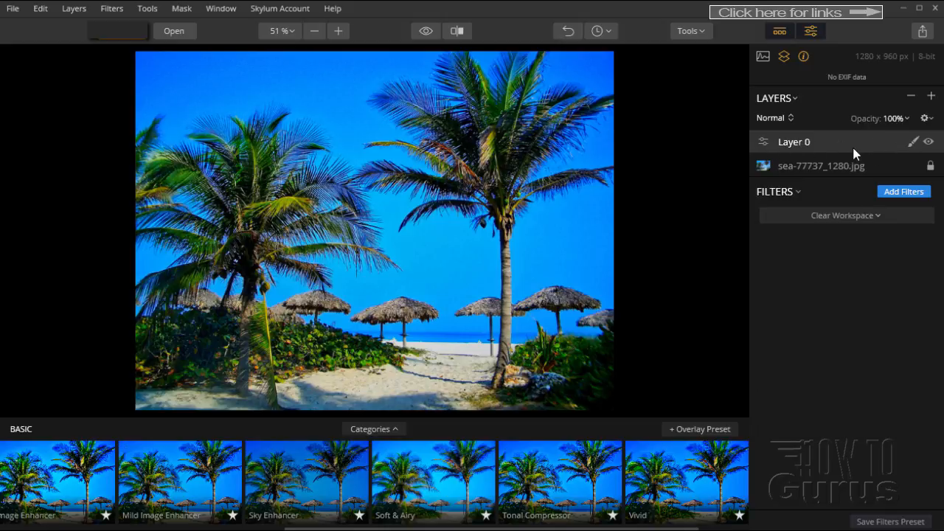
{"action": "left_click_drag", "start_coordinate": [334, 528], "coordinate": [96, 529]}
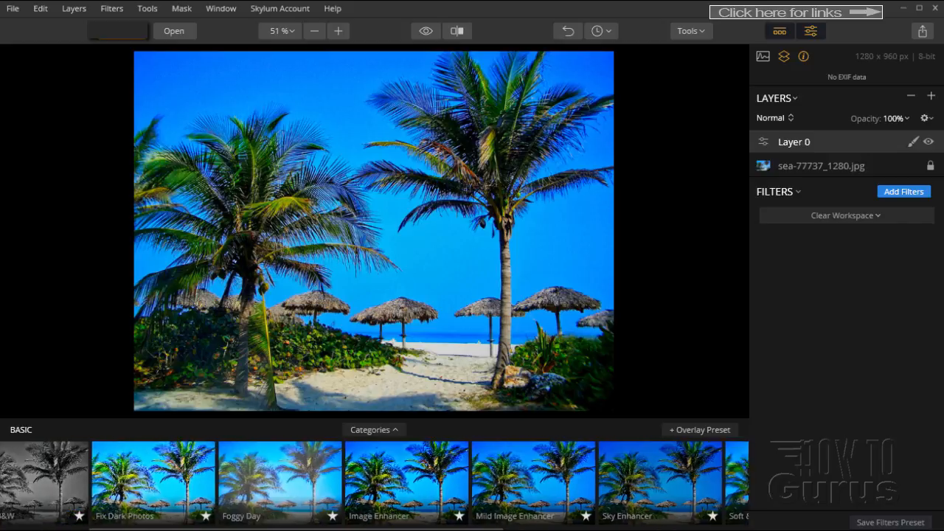
{"action": "left_click", "coordinate": [184, 487]}
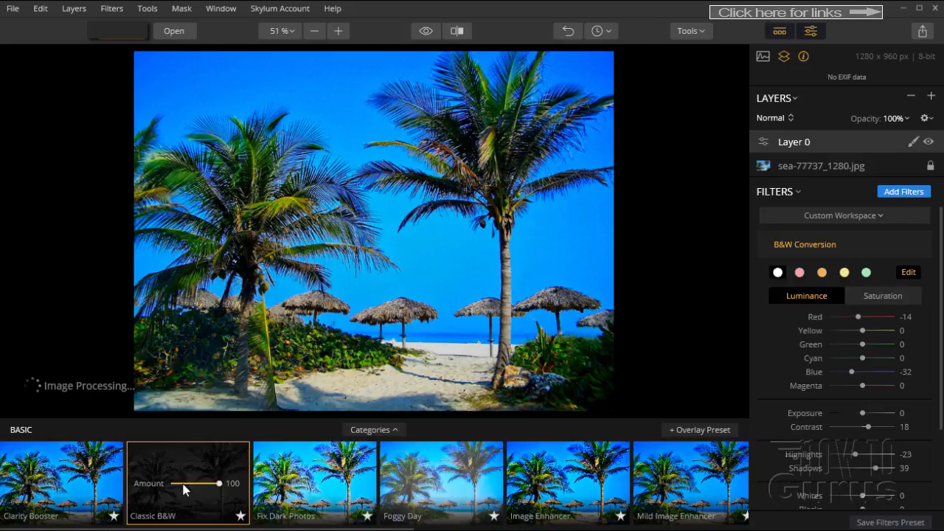
Step: Toggle the visibility of the Classic B&W layer to compare the photo with and without it
{"action": "left_click", "coordinate": [929, 142]}
{"action": "left_click", "coordinate": [929, 142]}
{"action": "left_click", "coordinate": [929, 142]}
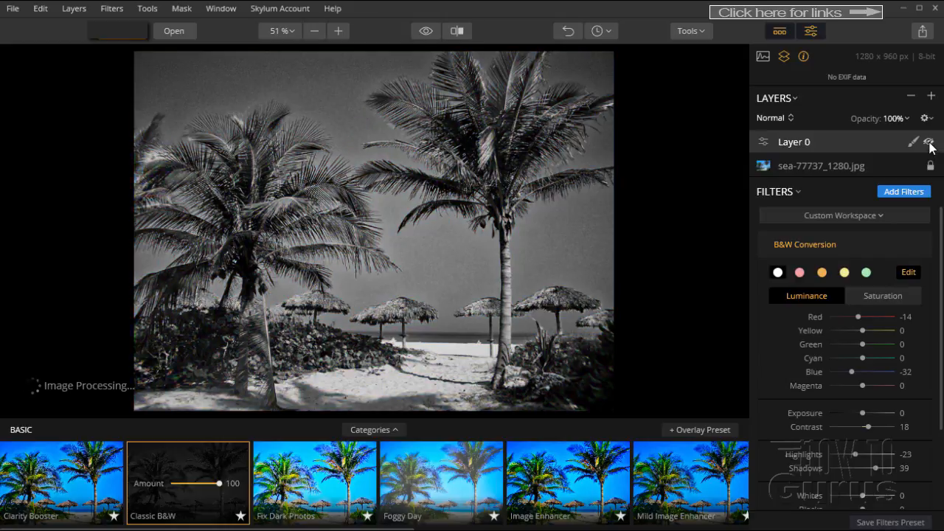
{"action": "left_click", "coordinate": [928, 142]}
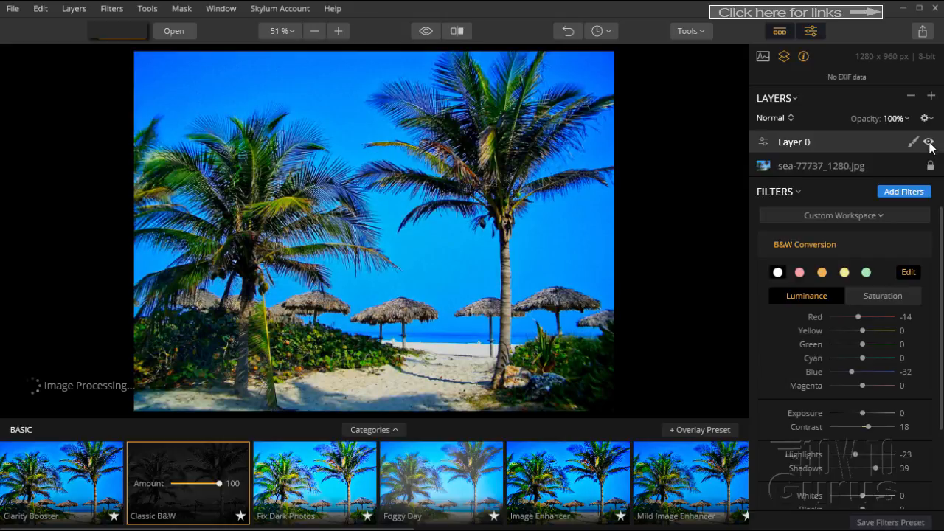
Step: Apply a luminosity mask to the Classic B&W layer
{"action": "left_click", "coordinate": [914, 141]}
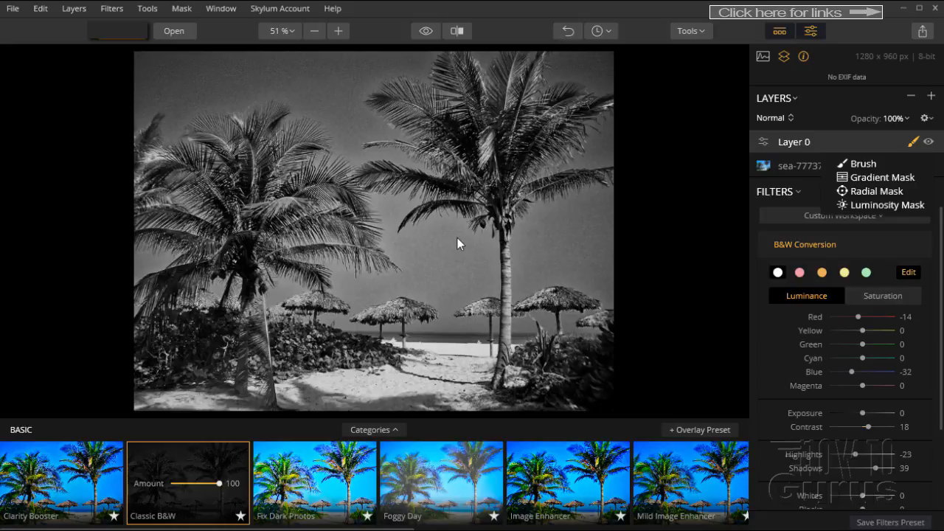
{"action": "left_click", "coordinate": [862, 202]}
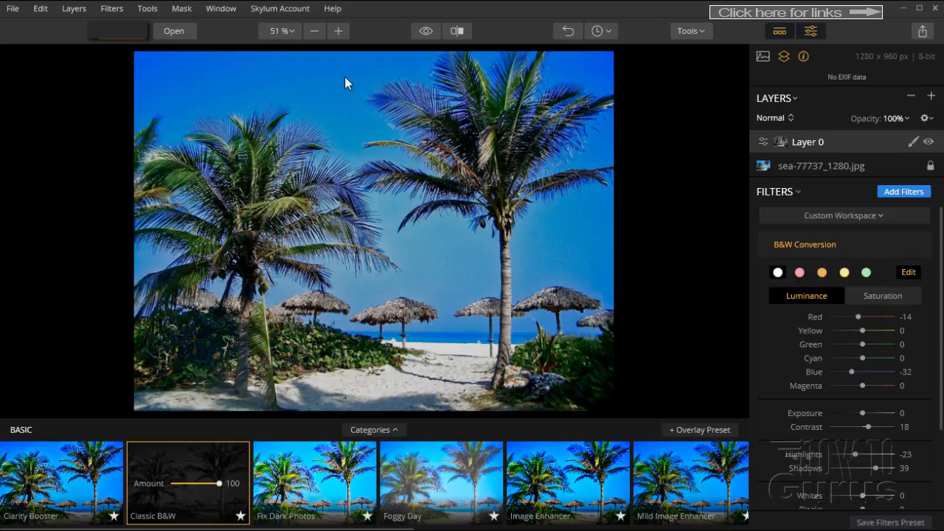
{"action": "left_click", "coordinate": [779, 141]}
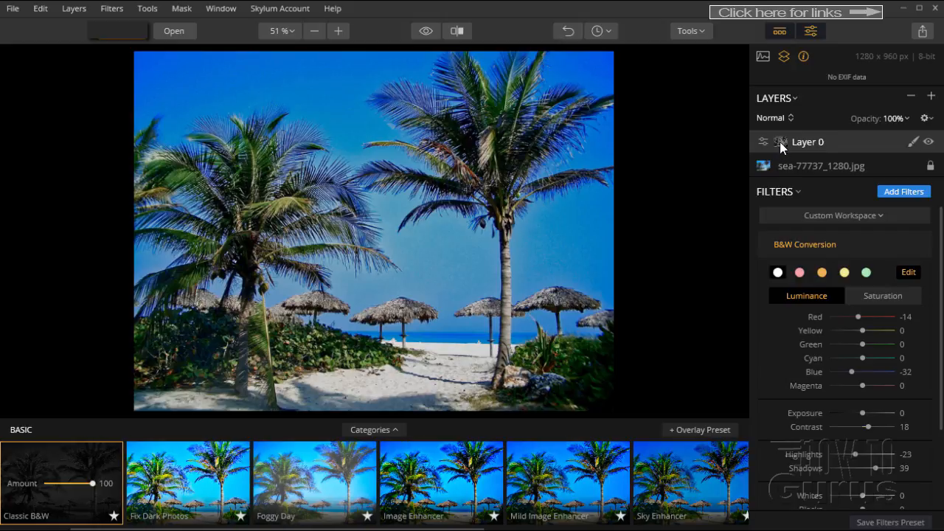
Step: Try the Darken, Lighten and Overlay blend modes on the Classic B&W adjustment layer
{"action": "left_click", "coordinate": [772, 119]}
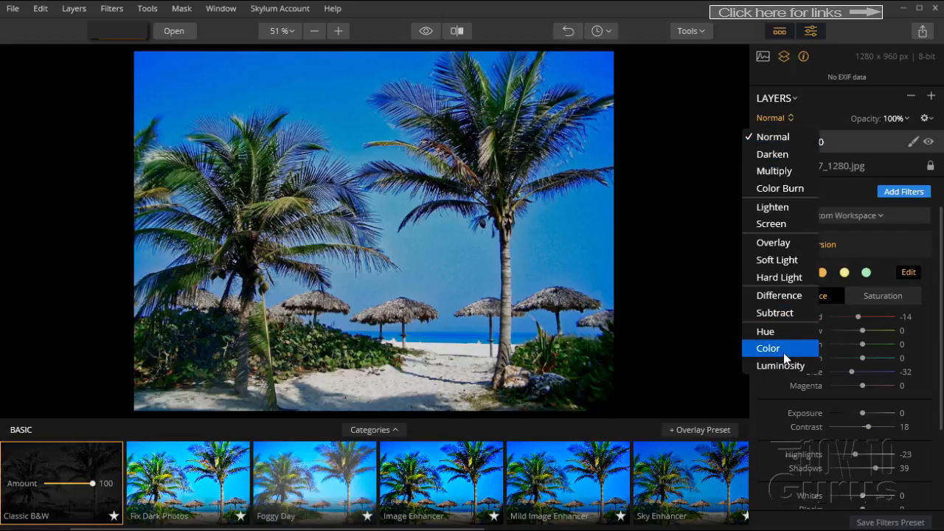
{"action": "left_click", "coordinate": [767, 155]}
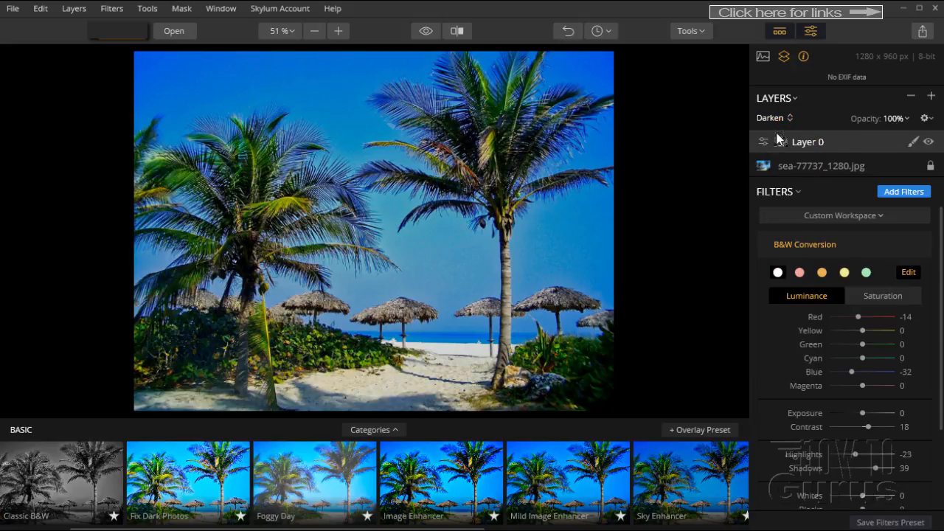
{"action": "left_click", "coordinate": [780, 119]}
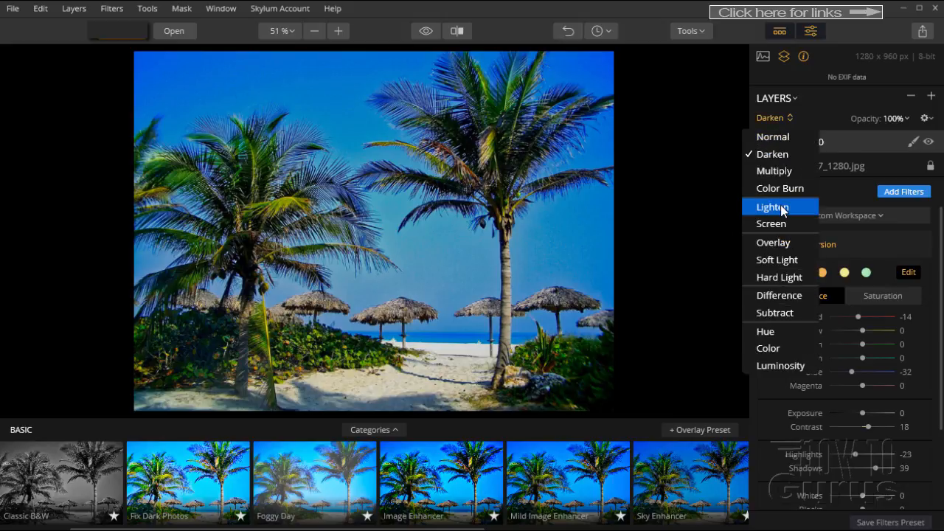
{"action": "left_click", "coordinate": [780, 203]}
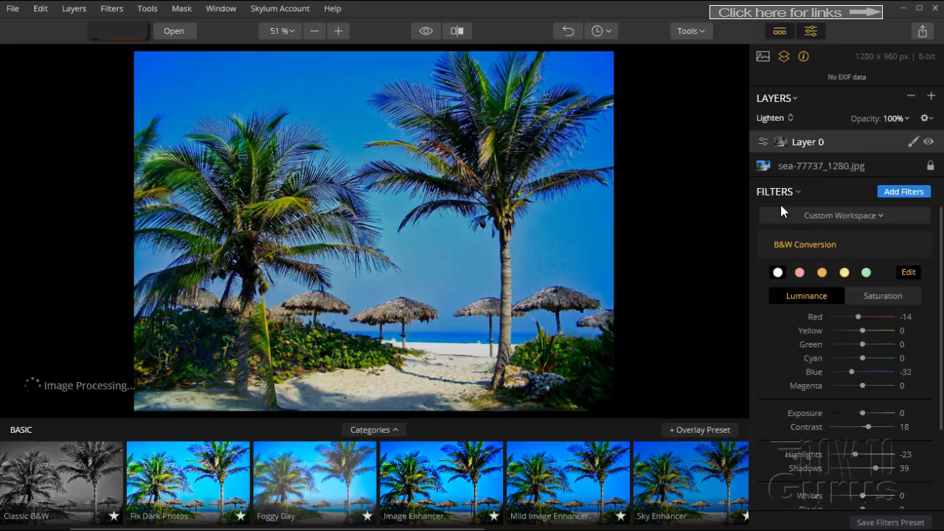
{"action": "left_click", "coordinate": [772, 119]}
{"action": "left_click", "coordinate": [782, 242]}
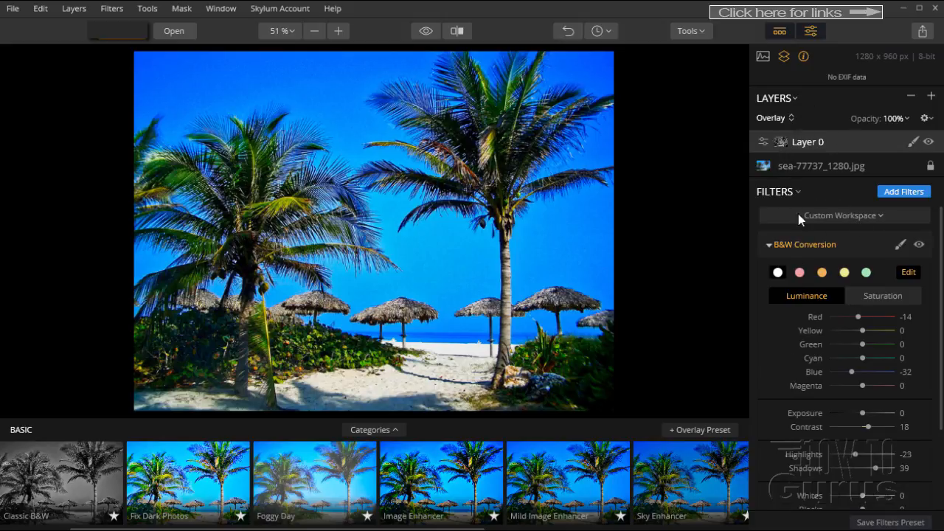
Step: Delete the Classic B&W adjustment layer, keeping only the base photo layer
{"action": "left_click", "coordinate": [794, 99]}
{"action": "left_click", "coordinate": [790, 100]}
{"action": "left_click", "coordinate": [911, 97]}
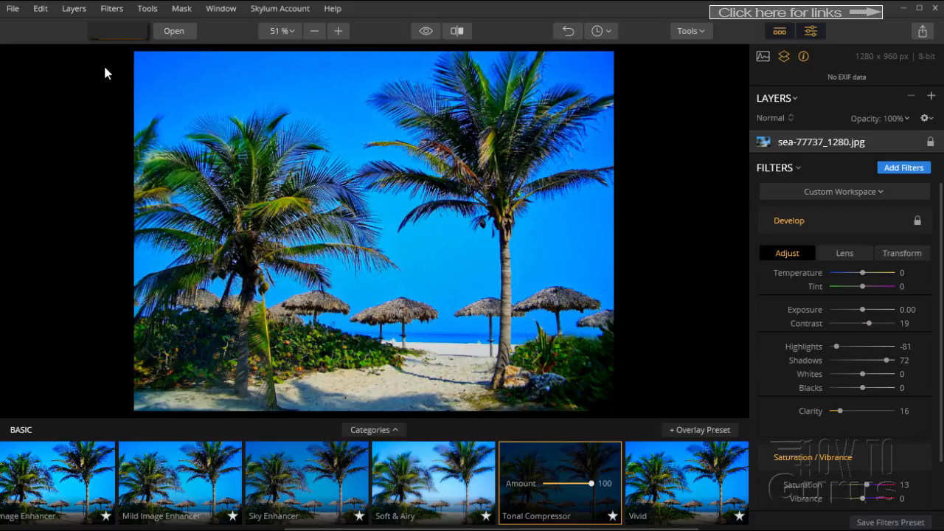
Step: Examine the program's available file, layer, filter, tool, mask, window and help commands
{"action": "left_click", "coordinate": [14, 11]}
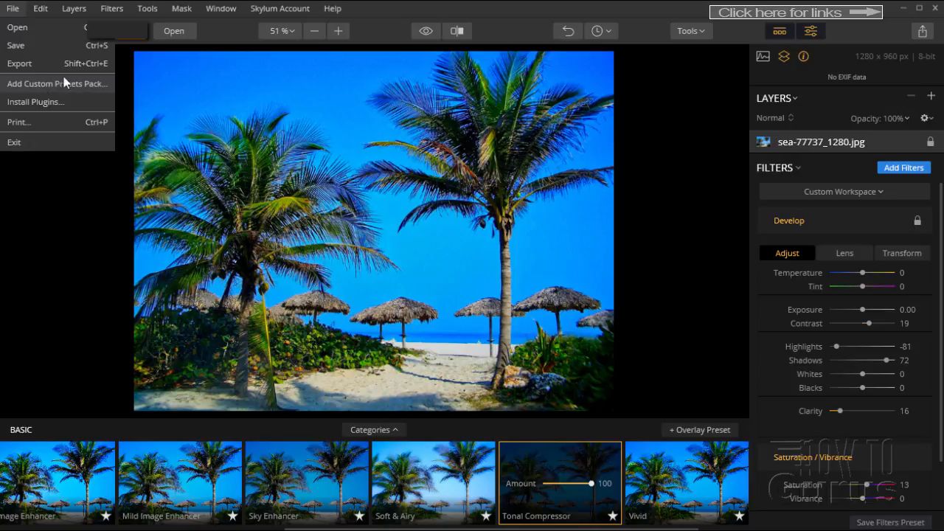
{"action": "mouse_move", "coordinate": [45, 8]}
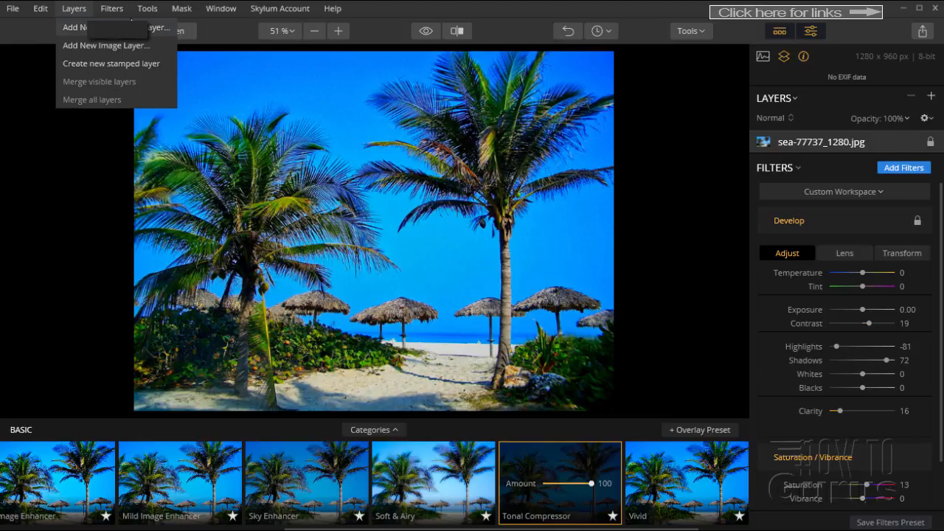
{"action": "mouse_move", "coordinate": [115, 10]}
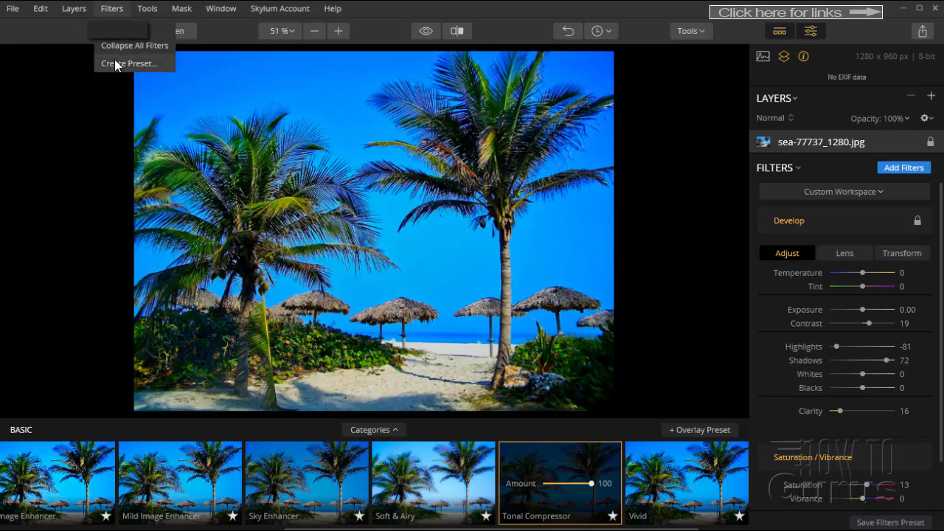
{"action": "mouse_move", "coordinate": [152, 15]}
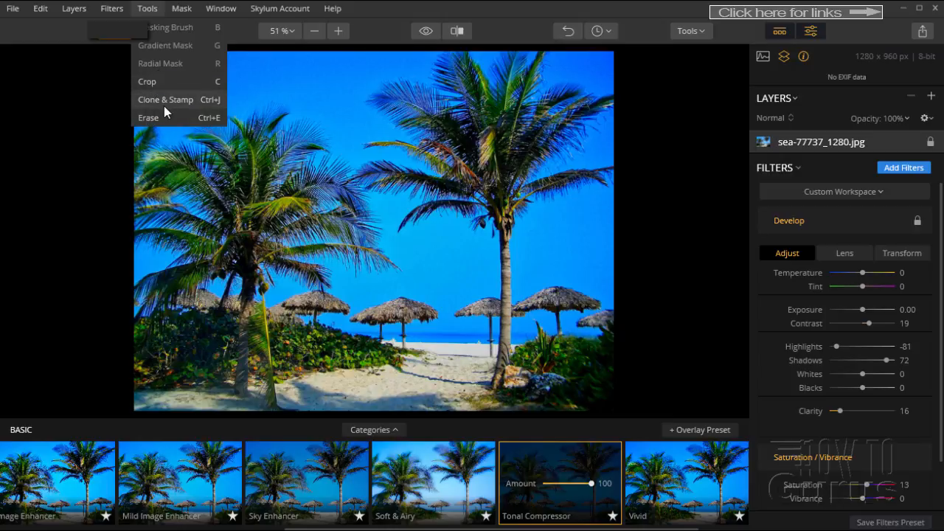
{"action": "mouse_move", "coordinate": [181, 14]}
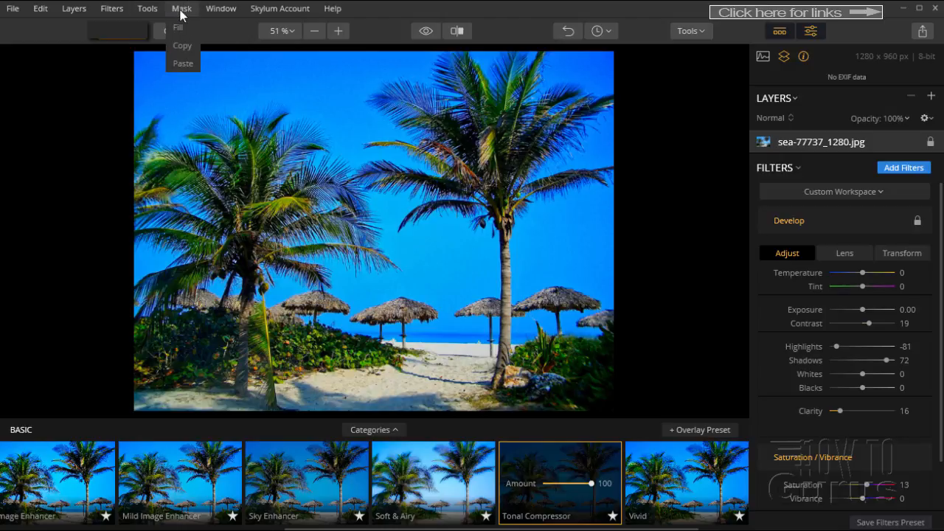
{"action": "mouse_move", "coordinate": [220, 9]}
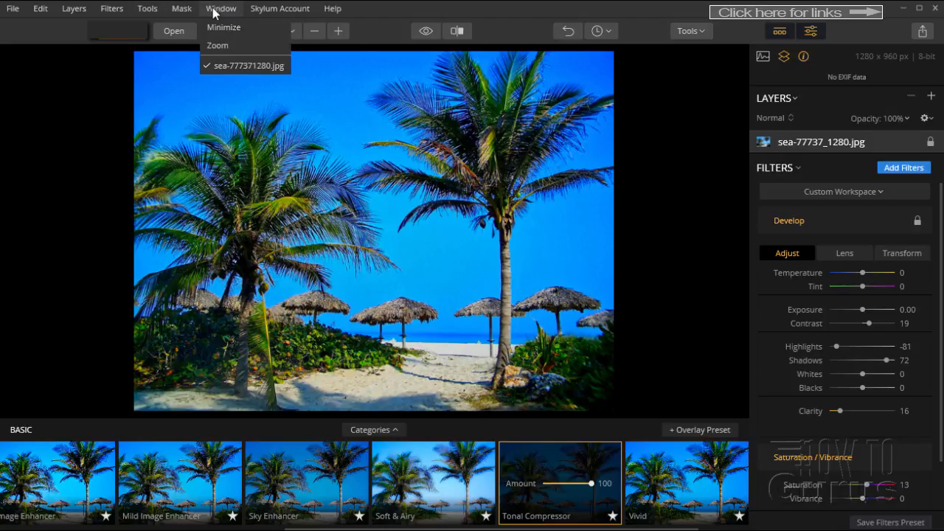
{"action": "mouse_move", "coordinate": [266, 12]}
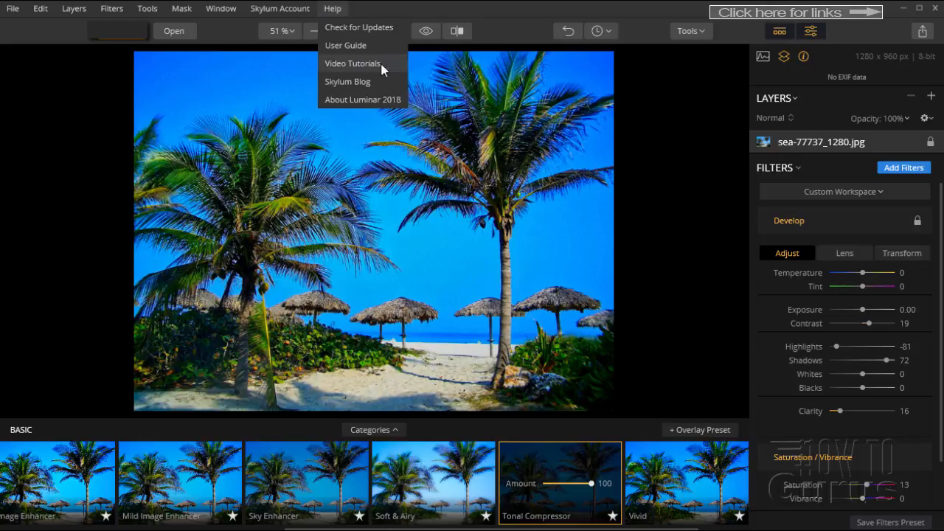
{"action": "left_click", "coordinate": [655, 116]}
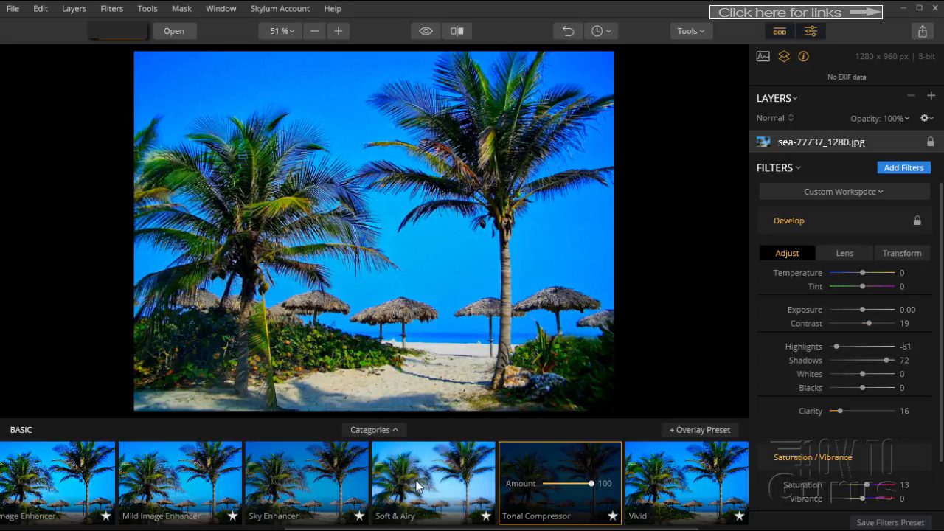
Step: Review the available preset categories and close the overview without choosing another category
{"action": "left_click", "coordinate": [397, 428]}
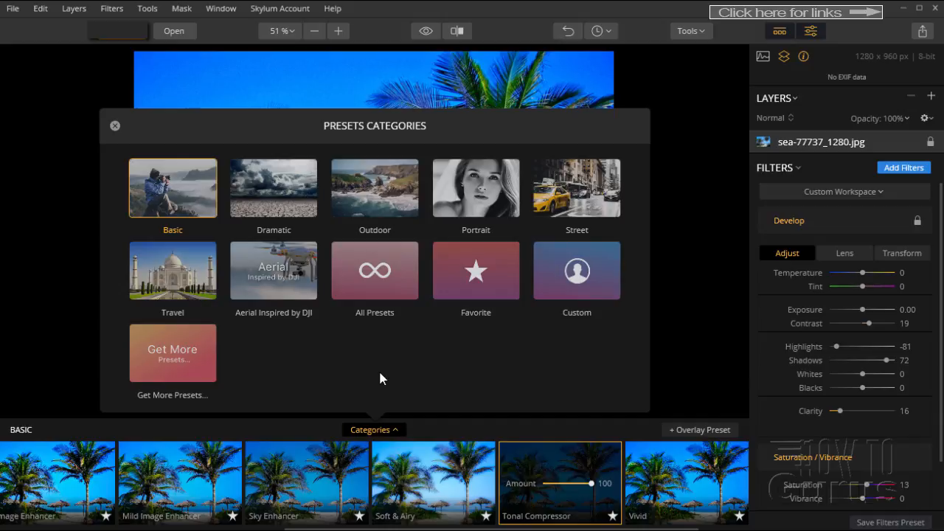
{"action": "left_click", "coordinate": [395, 430]}
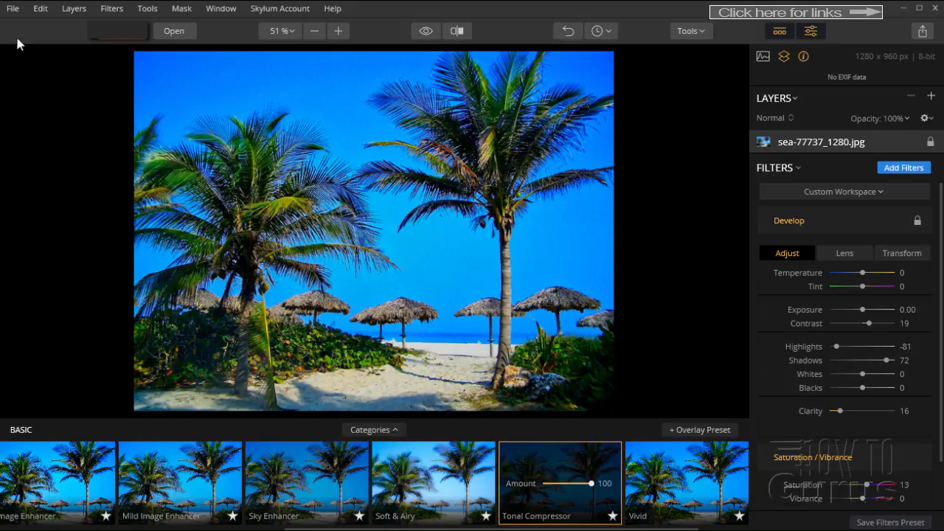
Step: Review the photo's export settings, including the file format and color space choices, and close them without exporting
{"action": "left_click", "coordinate": [13, 8]}
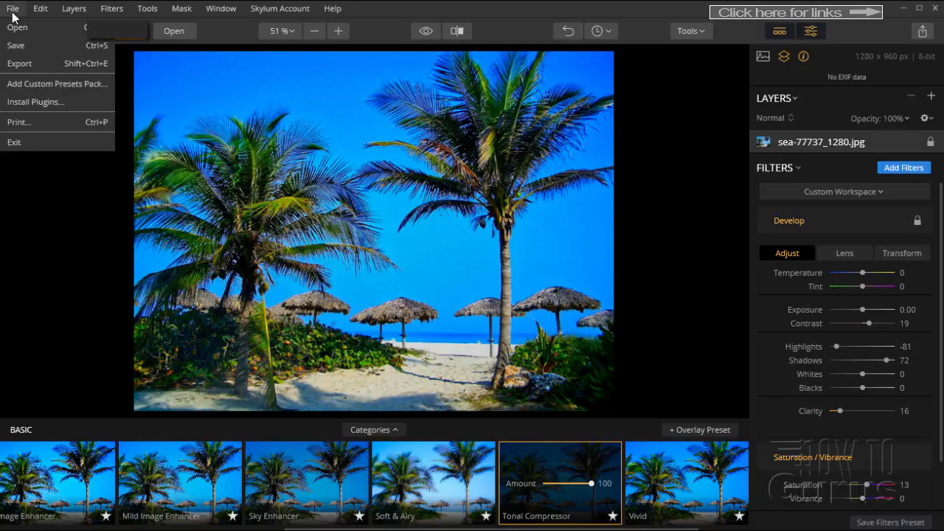
{"action": "left_click", "coordinate": [22, 64]}
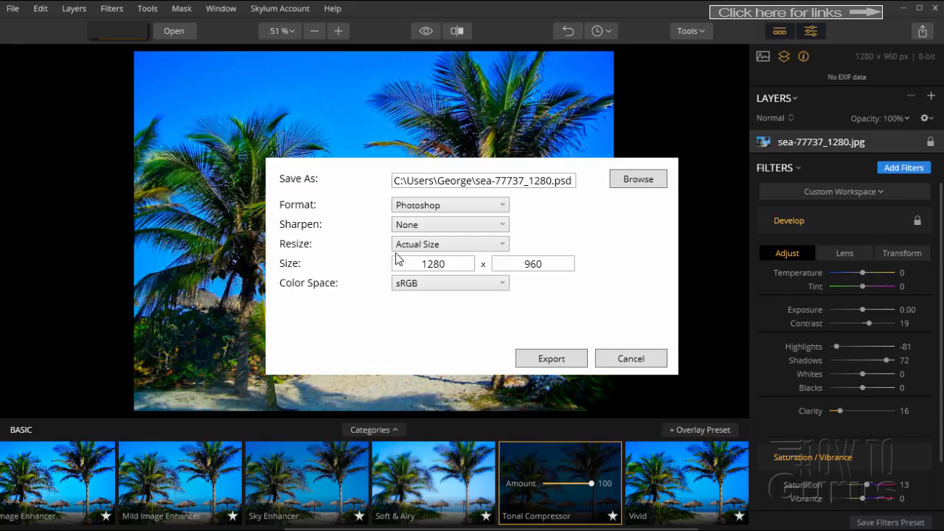
{"action": "left_click", "coordinate": [501, 206]}
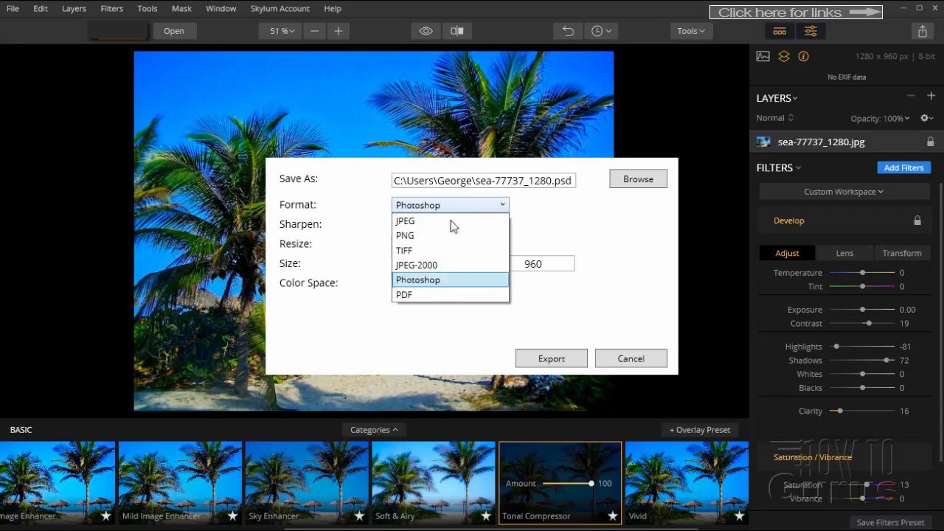
{"action": "left_click", "coordinate": [413, 281]}
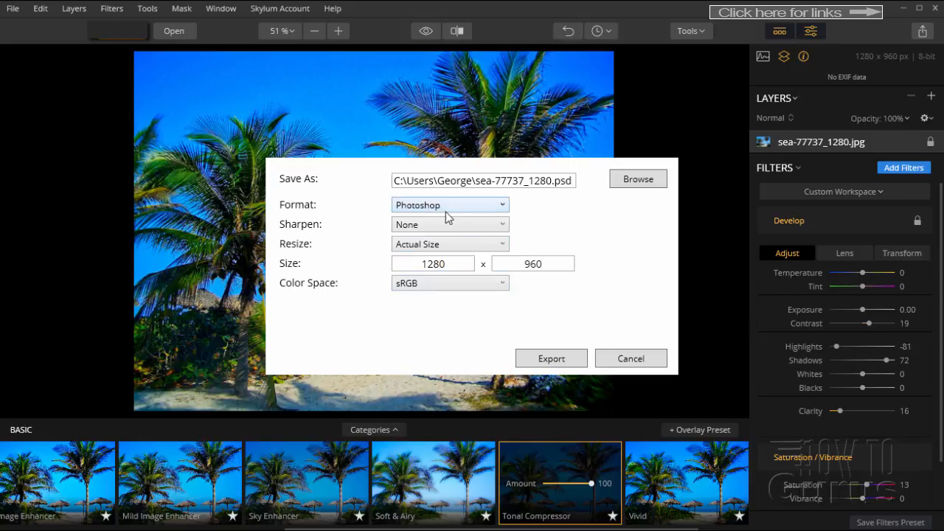
{"action": "left_click", "coordinate": [504, 285]}
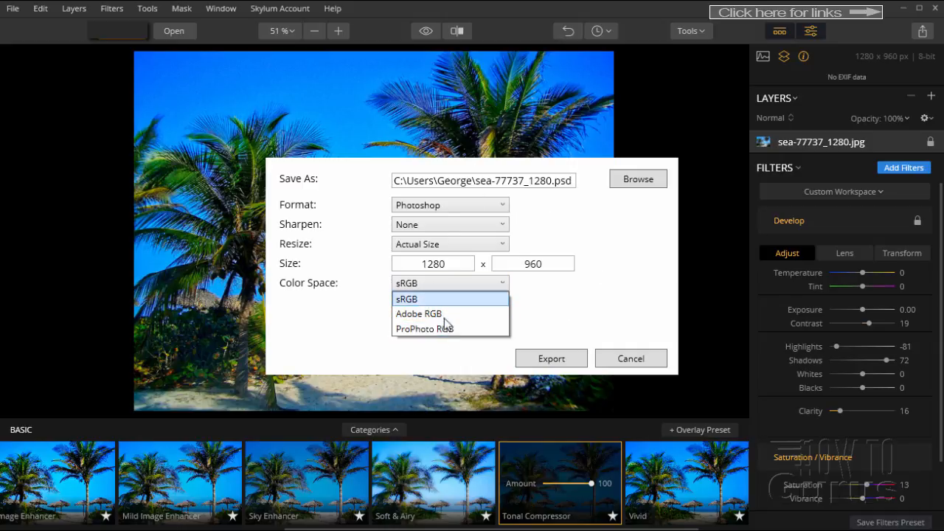
{"action": "left_click", "coordinate": [620, 364]}
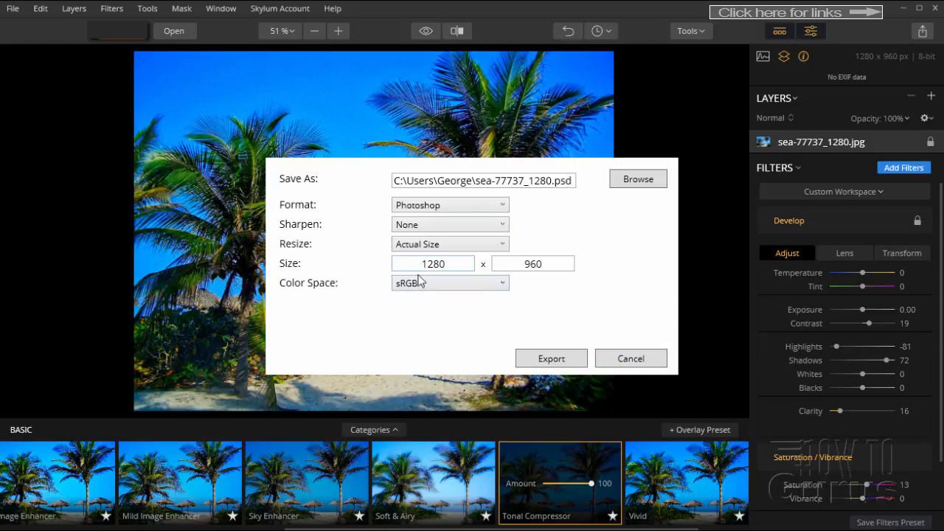
{"action": "left_click", "coordinate": [617, 364]}
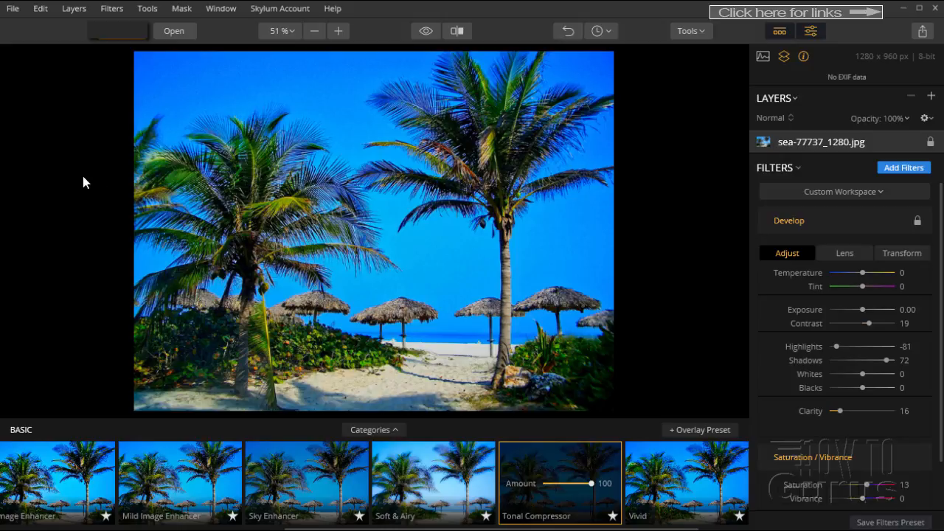
Step: View the options for installing Luminar 2018 as a plugin in Photoshop and Lightroom, and close them without installing
{"action": "left_click", "coordinate": [13, 10]}
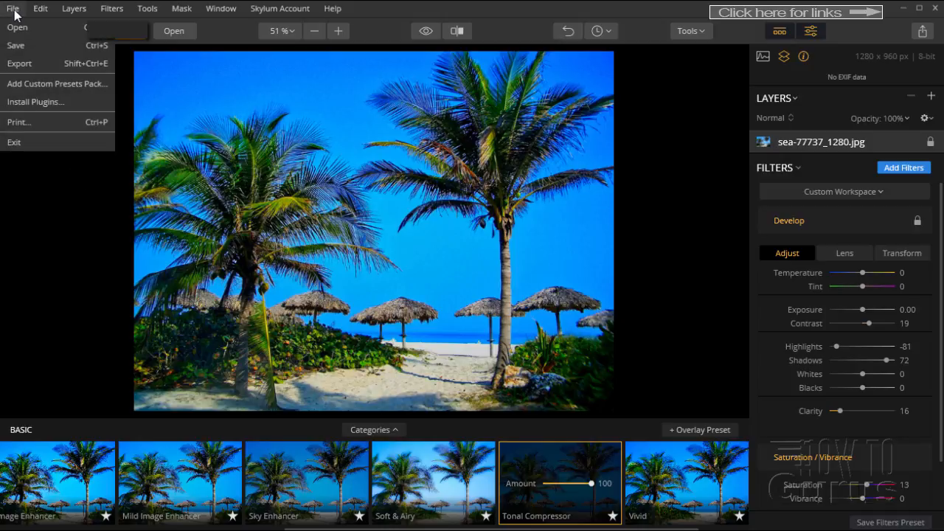
{"action": "left_click", "coordinate": [41, 100]}
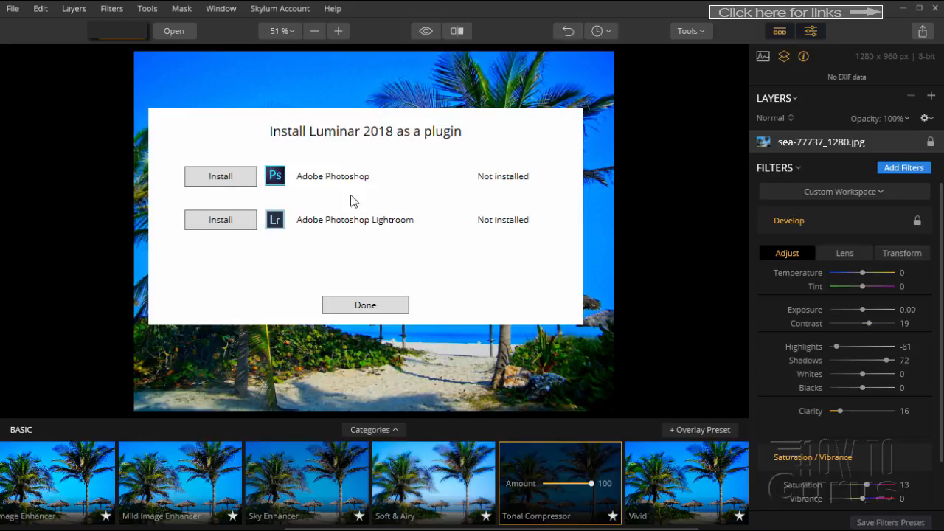
{"action": "left_click", "coordinate": [368, 306]}
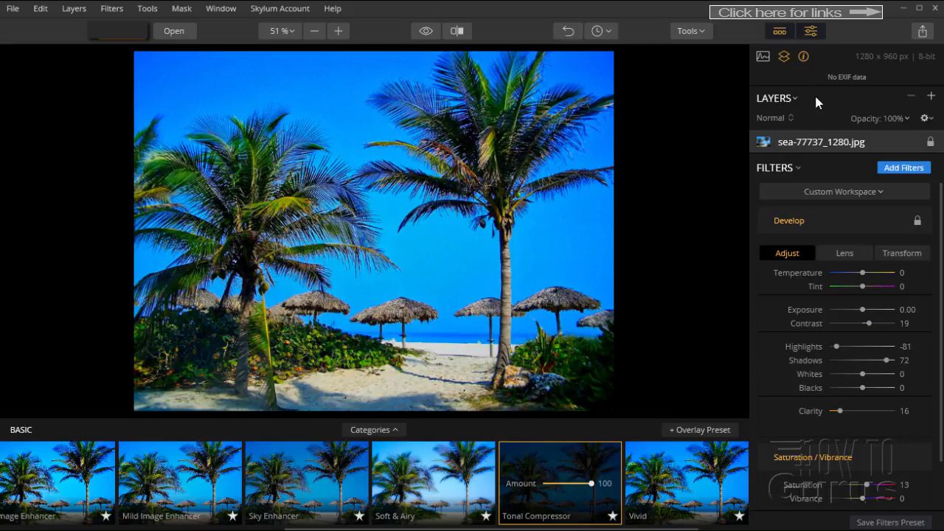
Step: Examine the kinds of layers that can be added and the available mask and tool commands, without applying any
{"action": "left_click", "coordinate": [931, 96]}
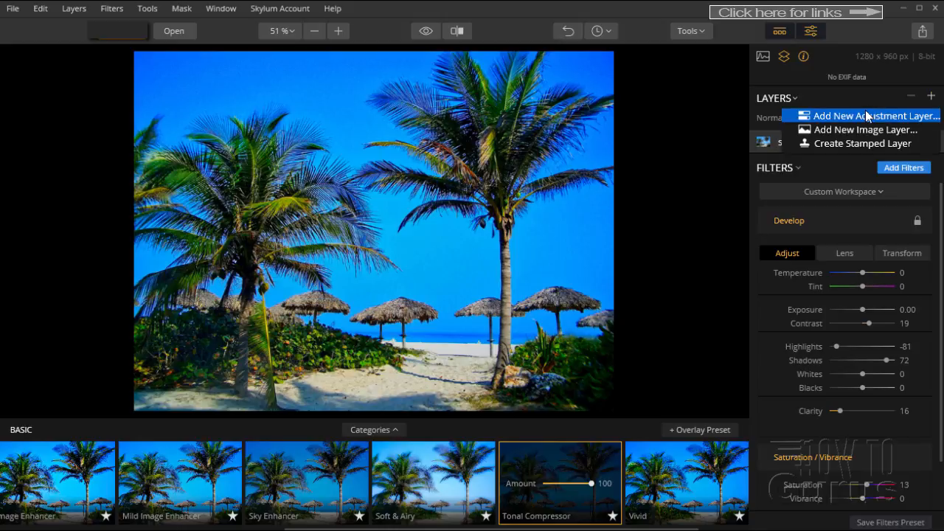
{"action": "left_click", "coordinate": [932, 99]}
{"action": "left_click", "coordinate": [930, 97]}
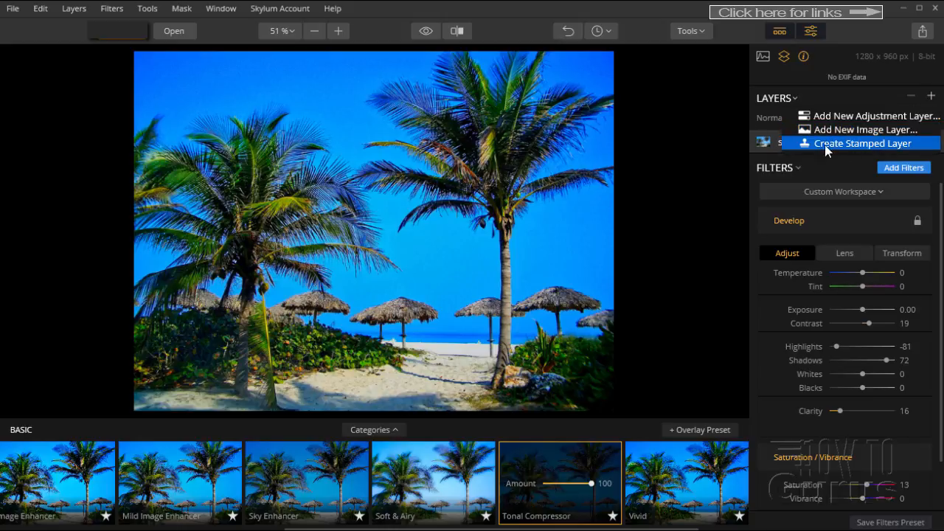
{"action": "left_click", "coordinate": [931, 98]}
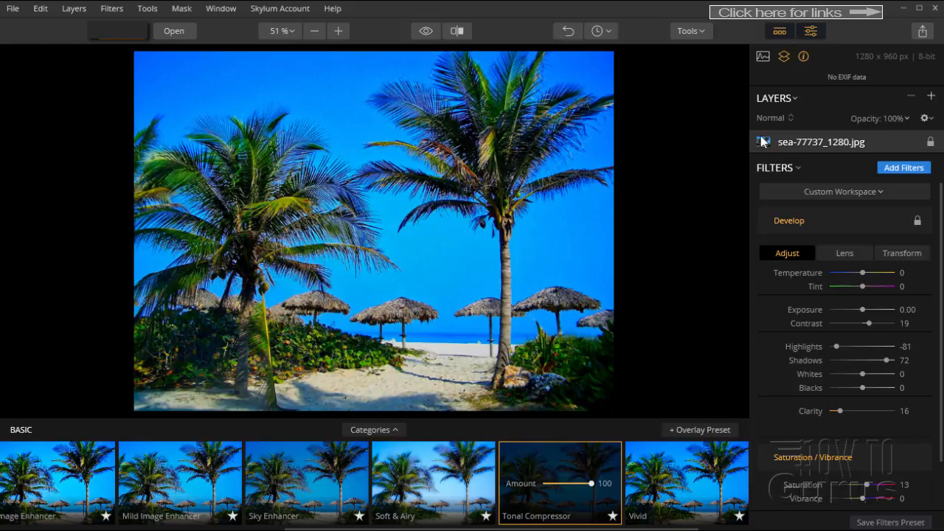
{"action": "left_click", "coordinate": [183, 9]}
{"action": "mouse_move", "coordinate": [148, 8]}
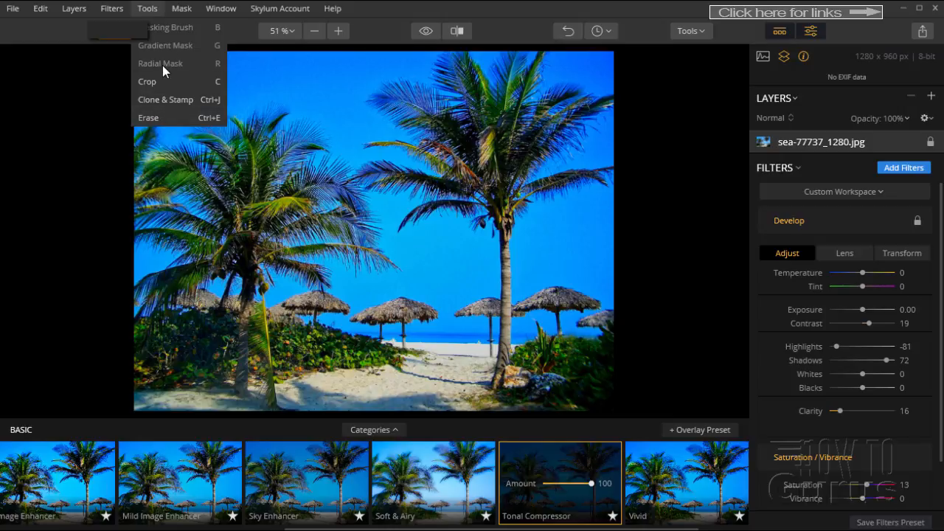
{"action": "left_click", "coordinate": [661, 233]}
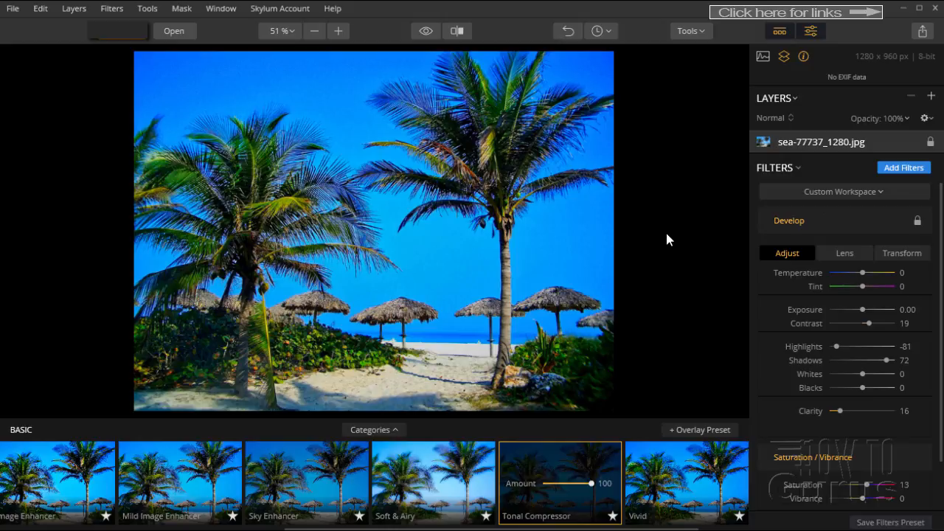
Step: Show the About Luminar 2018 version and credits information
{"action": "left_click", "coordinate": [331, 10]}
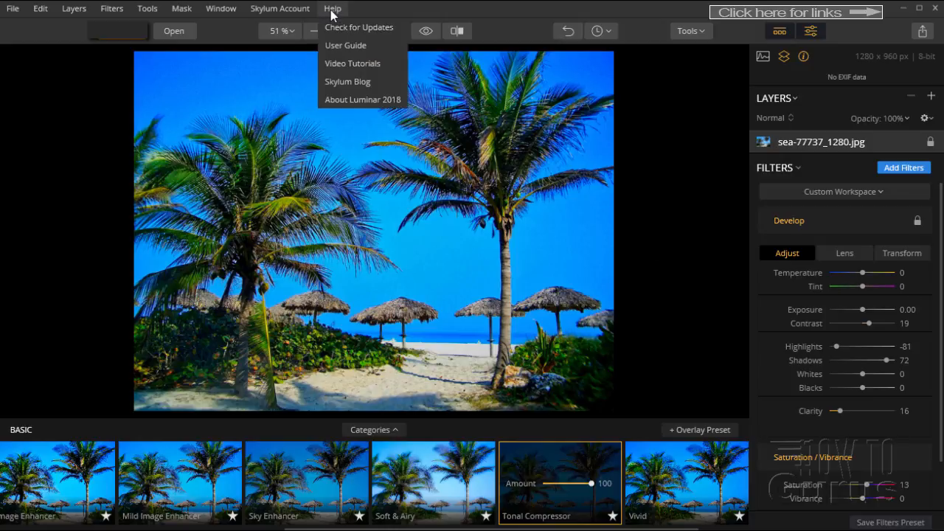
{"action": "left_click", "coordinate": [343, 103]}
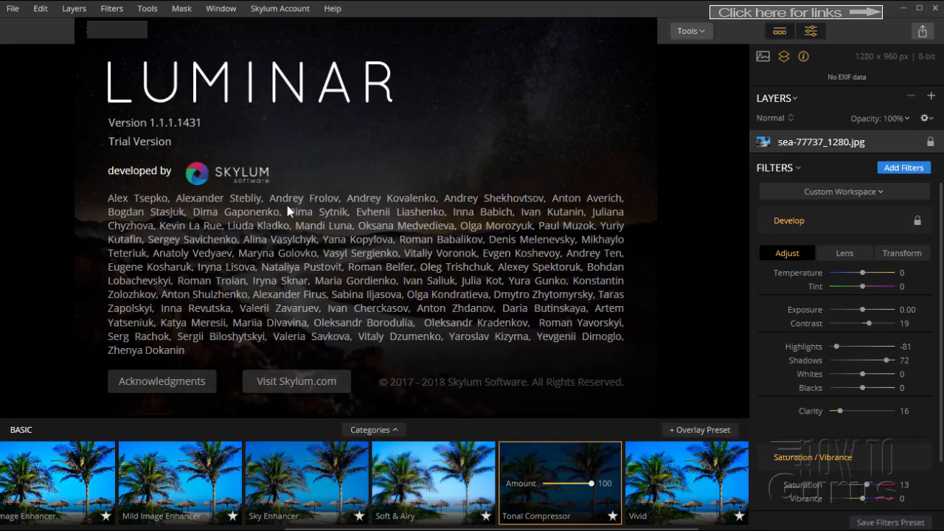